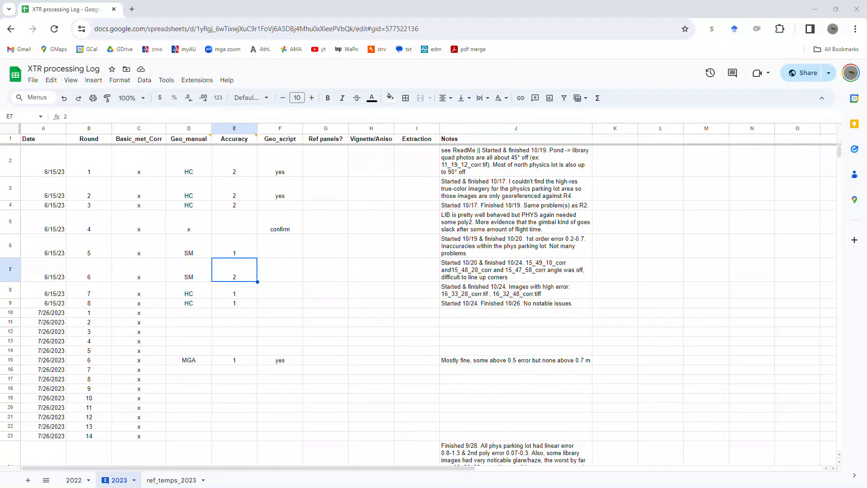
# Step: Review the 6/15/23 and 7/26/2023 rounds in the processing log, including the Geo_manual entries for 7/26/2023
pyautogui.click(280, 303)
pyautogui.click(48, 252)
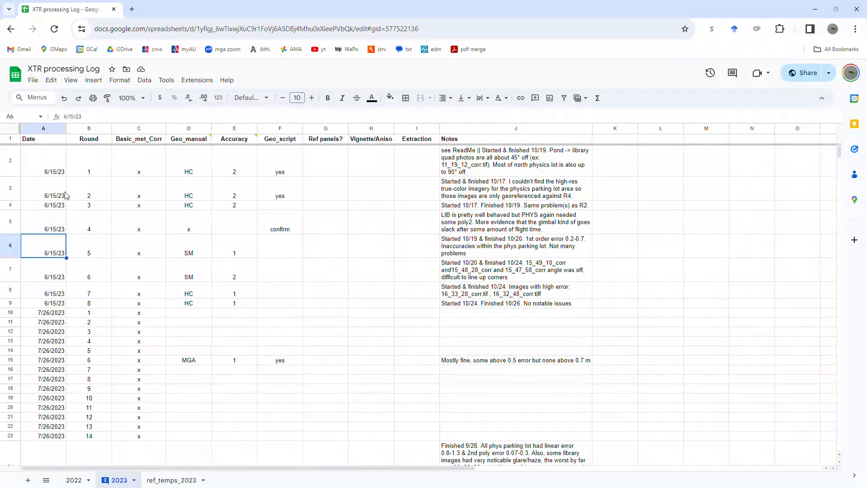
pyautogui.moveTo(45, 161); pyautogui.dragTo(271, 379)
pyautogui.click(368, 331)
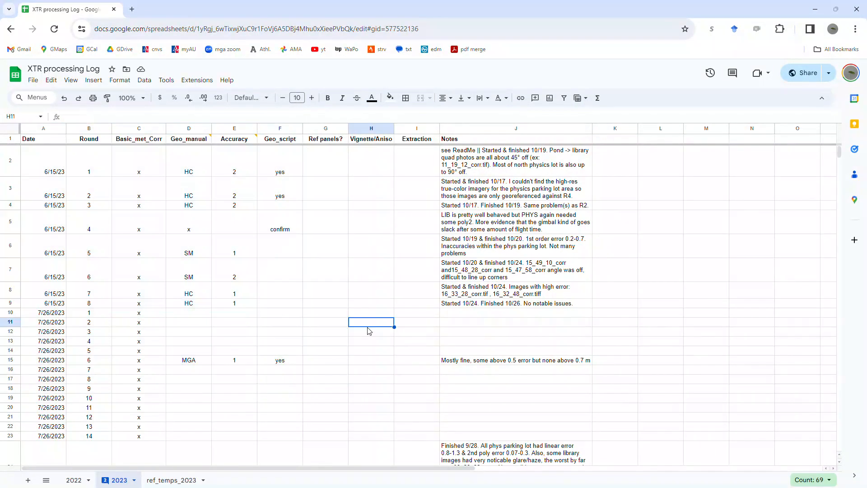
pyautogui.moveTo(47, 313); pyautogui.dragTo(279, 439)
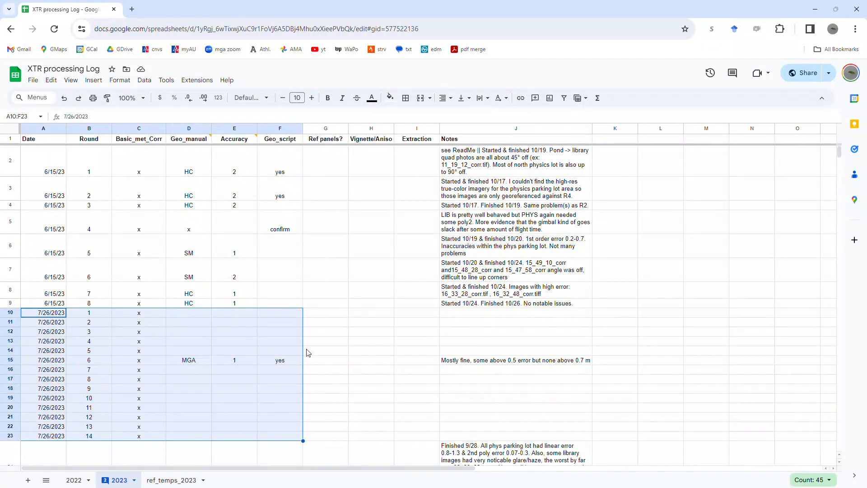
pyautogui.click(316, 332)
pyautogui.moveTo(190, 316); pyautogui.dragTo(187, 439)
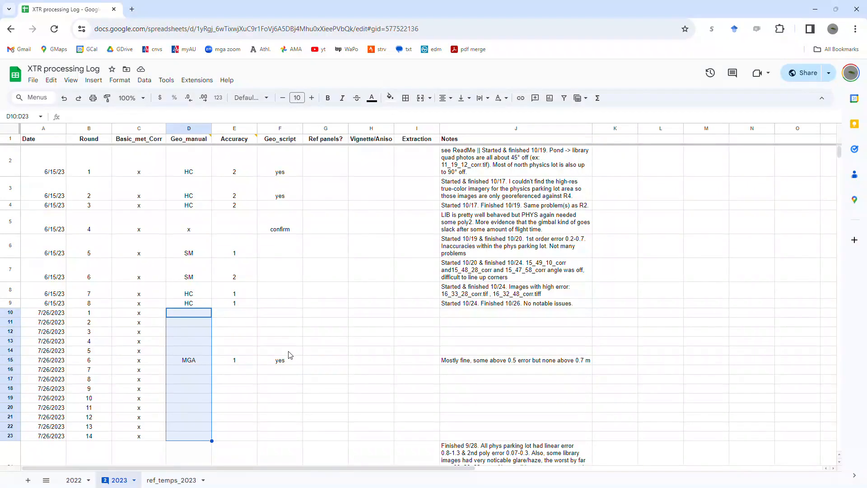
pyautogui.click(307, 325)
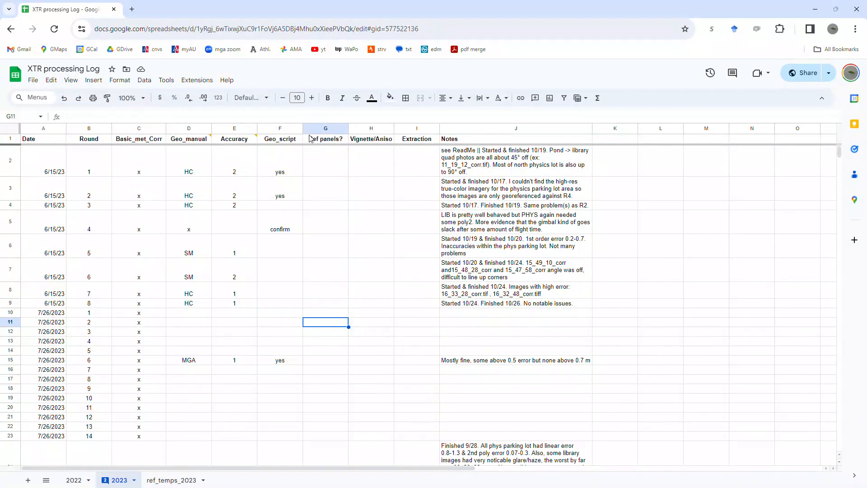
# Step: Check the Geo_script column for the 6/15/23 rounds, comparing rounds 1 and 2 with round 3
pyautogui.click(280, 129)
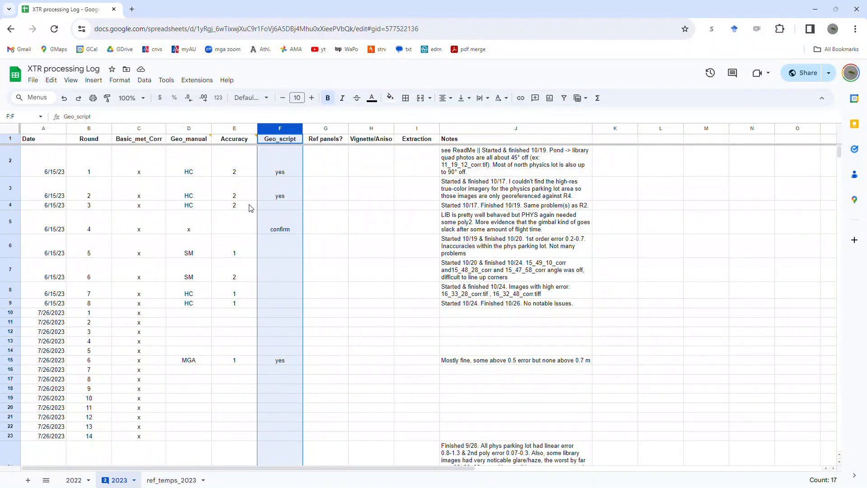
pyautogui.click(334, 226)
pyautogui.moveTo(290, 167); pyautogui.dragTo(58, 198)
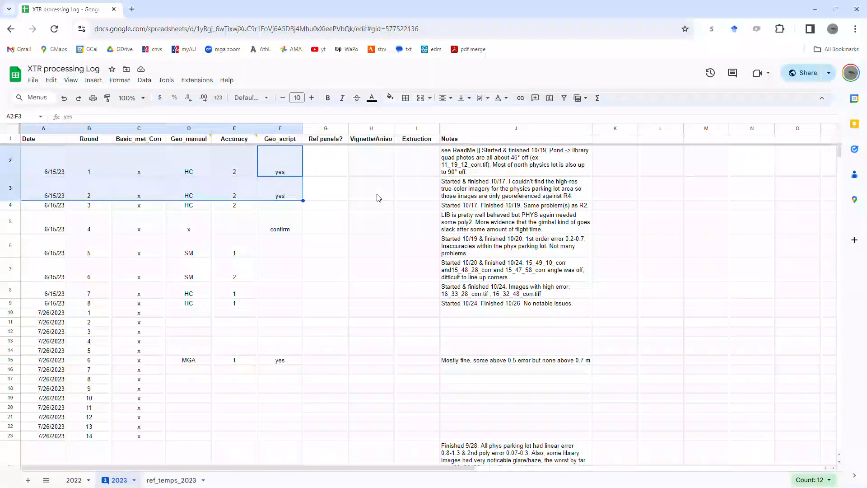
pyautogui.click(284, 209)
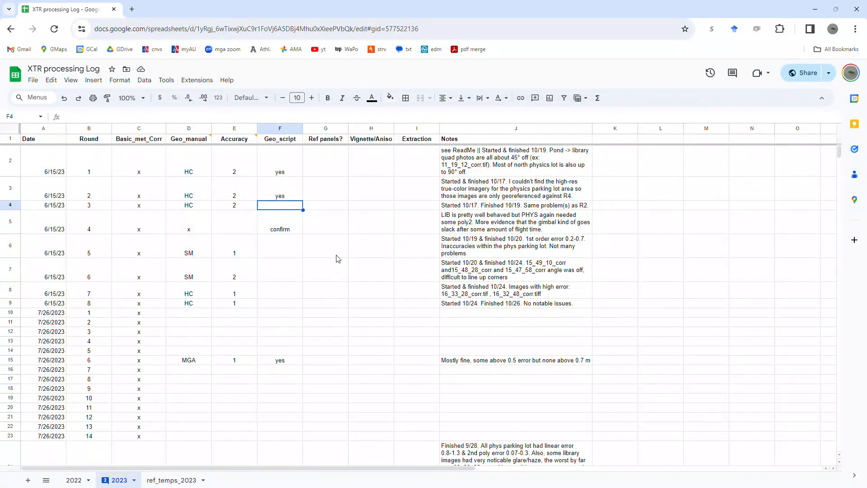
pyautogui.click(10, 205)
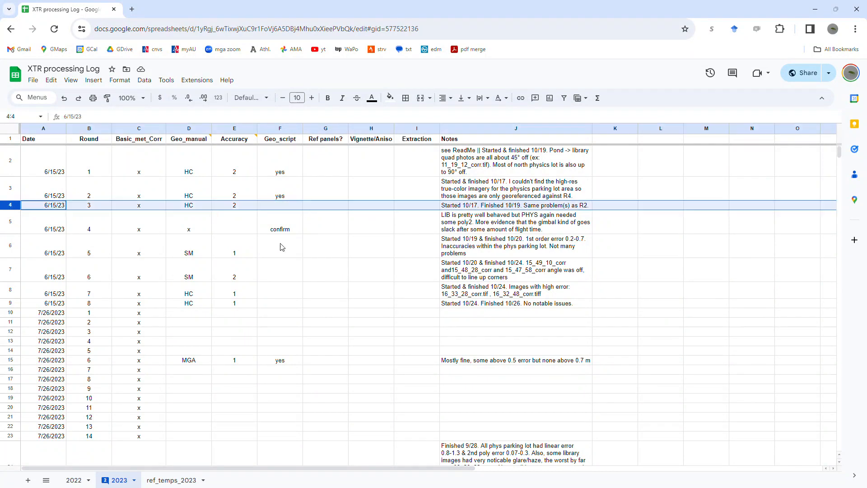
pyautogui.click(296, 204)
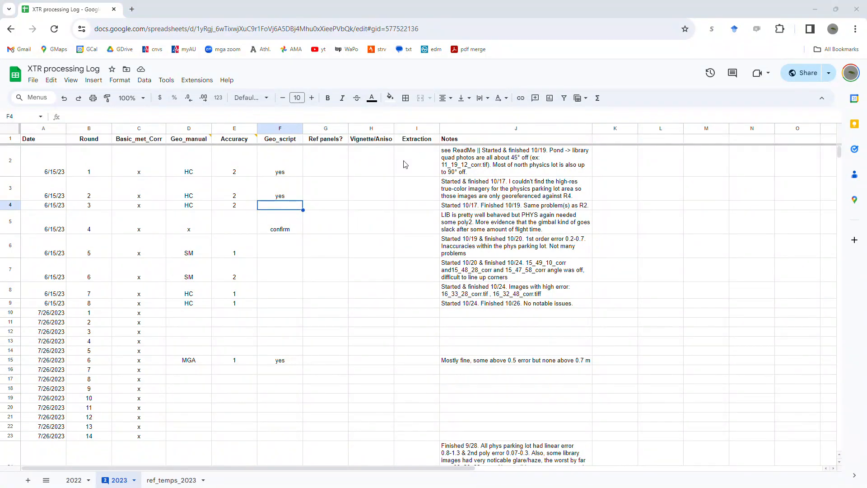
# Step: Switch to the umbc_thermal_georef project in ArcGIS Pro on the remote desktop and keep its window maximized
pyautogui.hotkey('alt', 'Tab')
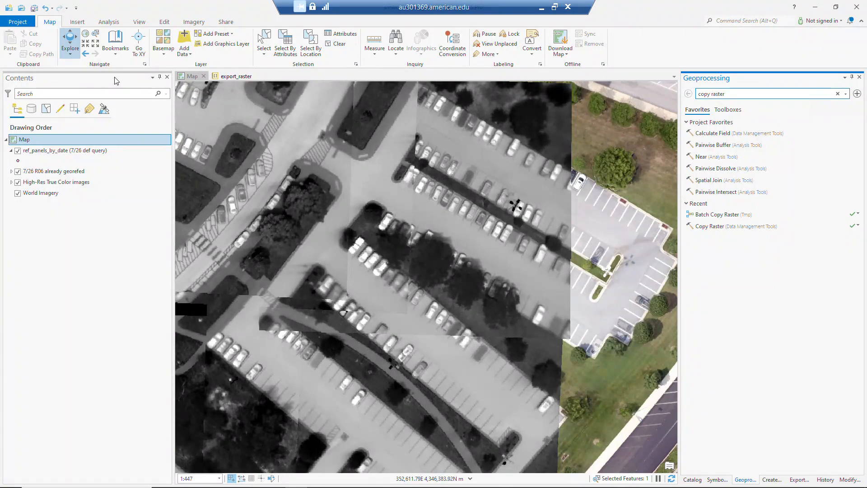
pyautogui.moveTo(687, 7); pyautogui.dragTo(499, 88)
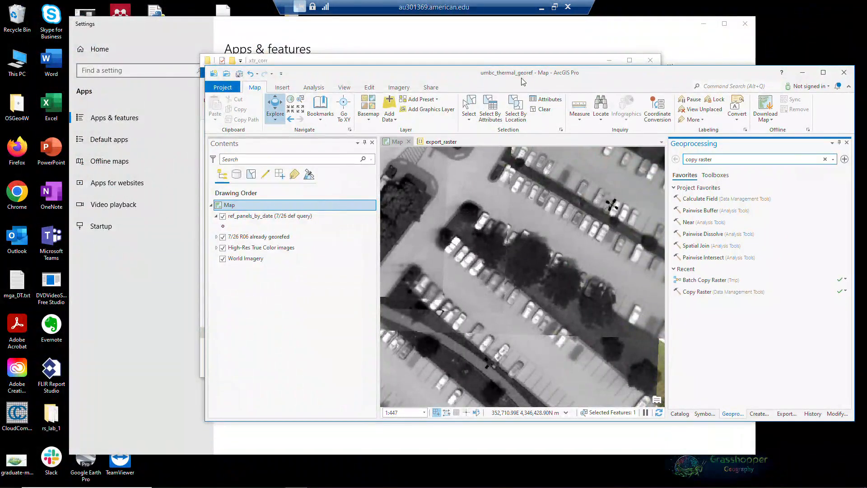
pyautogui.click(824, 72)
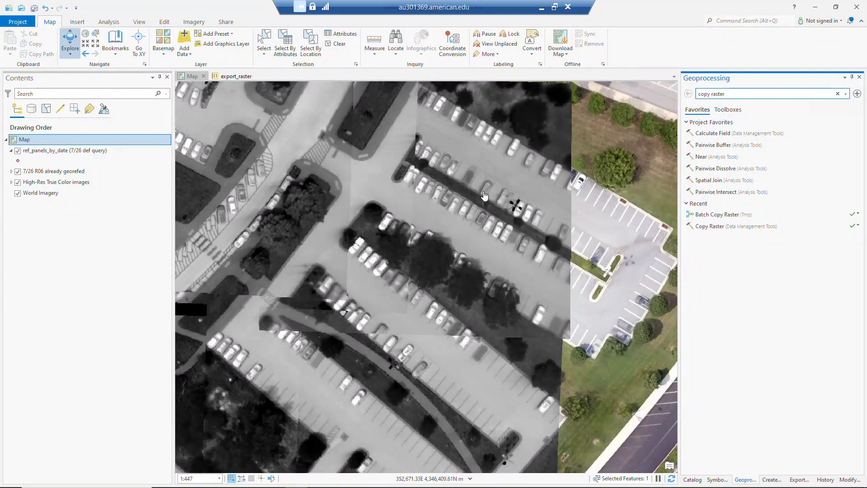
# Step: Find the Copy Raster tool and set it up as a temporary batch tool with Input Raster as the batch parameter
pyautogui.click(742, 94)
pyautogui.press('Return')
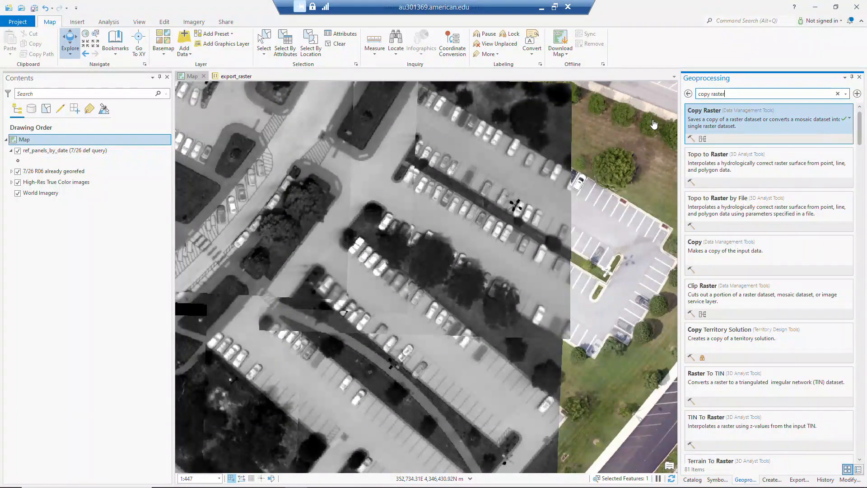
pyautogui.rightClick(718, 126)
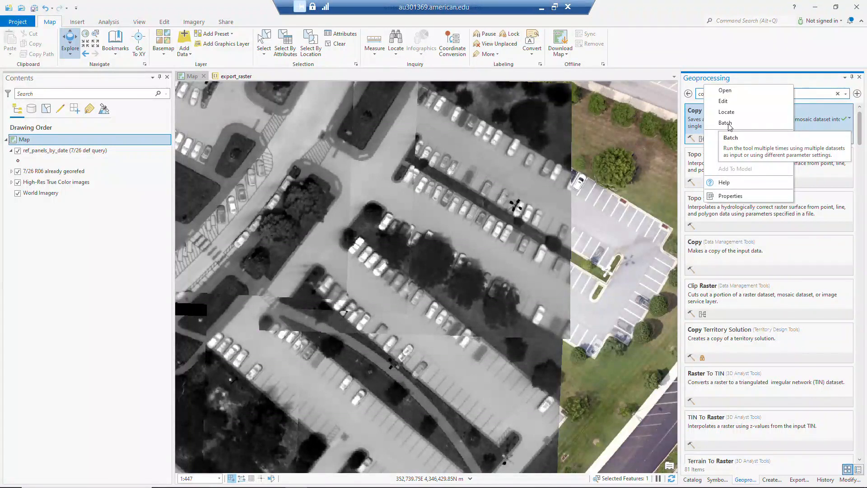
pyautogui.click(726, 124)
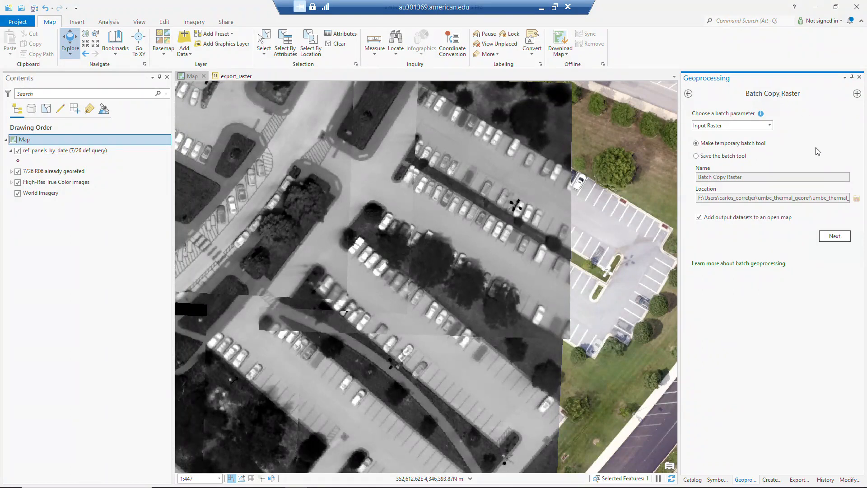
pyautogui.click(835, 236)
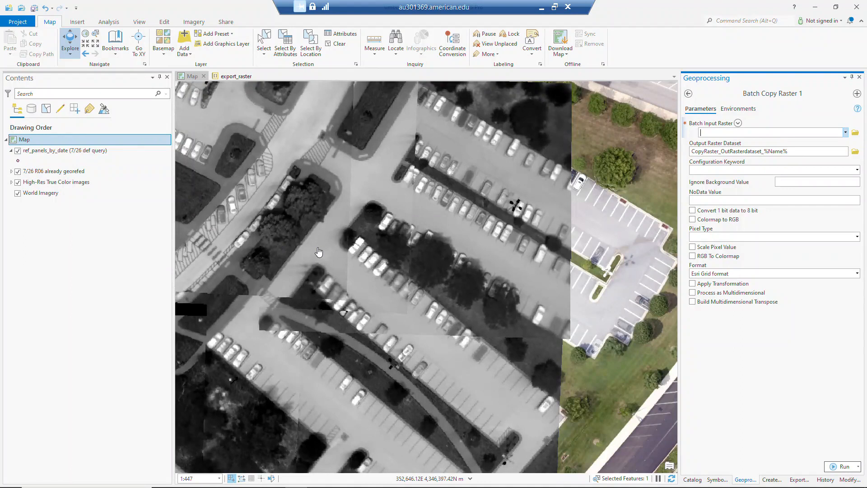
# Step: Browse for the batch input rasters in UMBC_trees/campaigns/umbc_20230615/xtr/20230615/R3_1258/xtr_corr
pyautogui.click(856, 134)
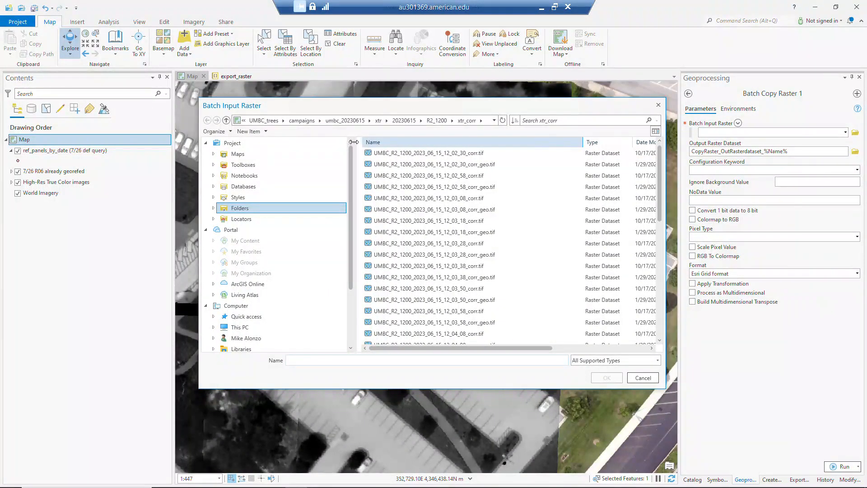
pyautogui.click(242, 209)
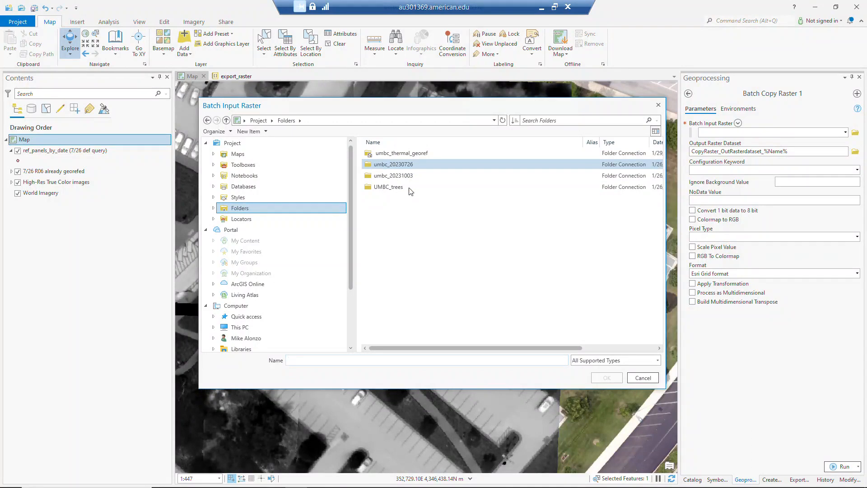
pyautogui.click(382, 190)
pyautogui.doubleClick(382, 190)
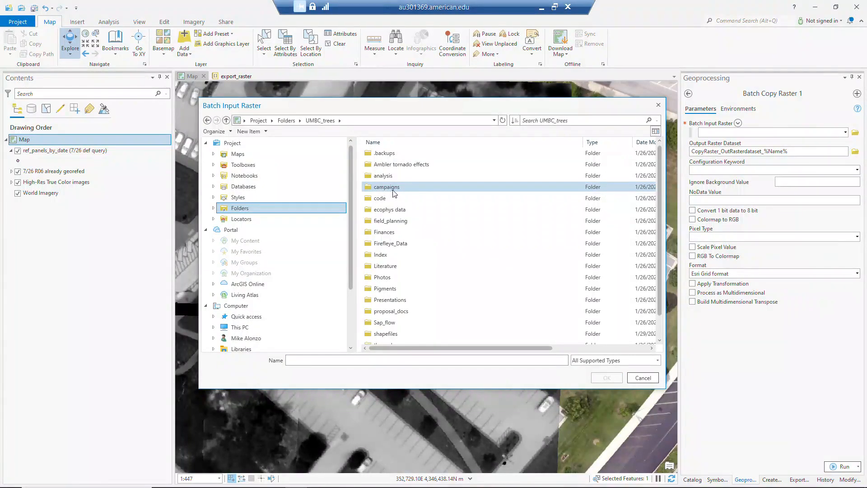
pyautogui.doubleClick(382, 187)
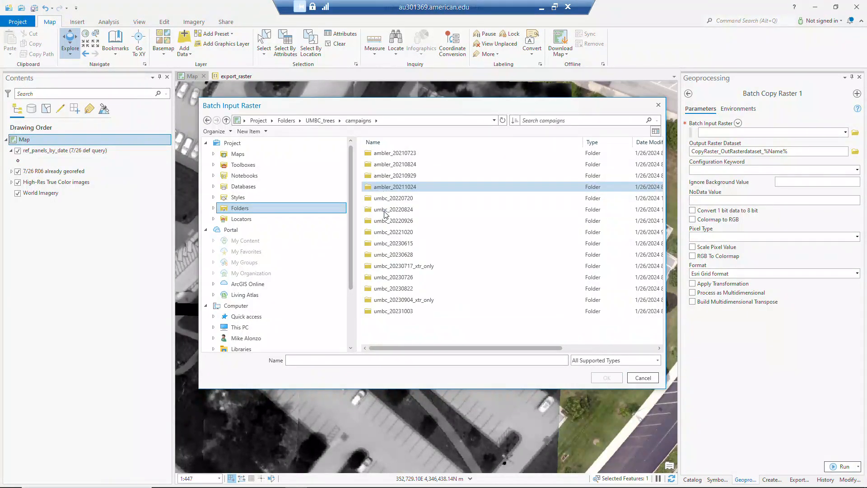
pyautogui.doubleClick(406, 244)
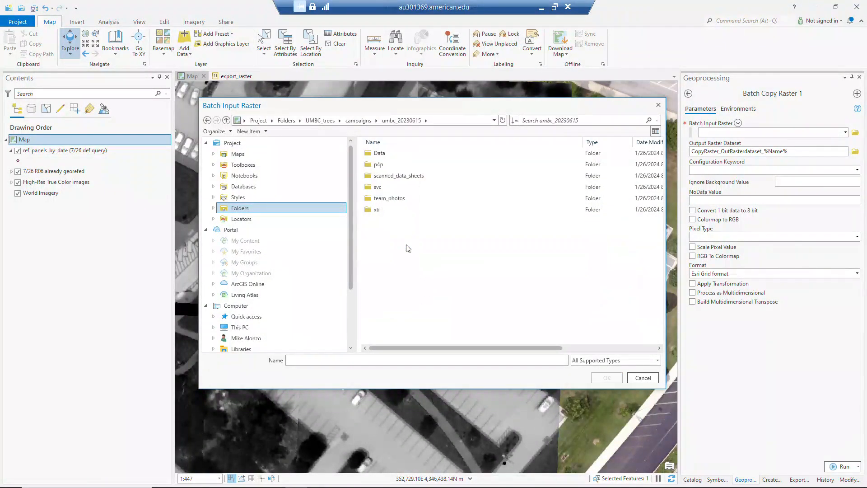
pyautogui.doubleClick(382, 210)
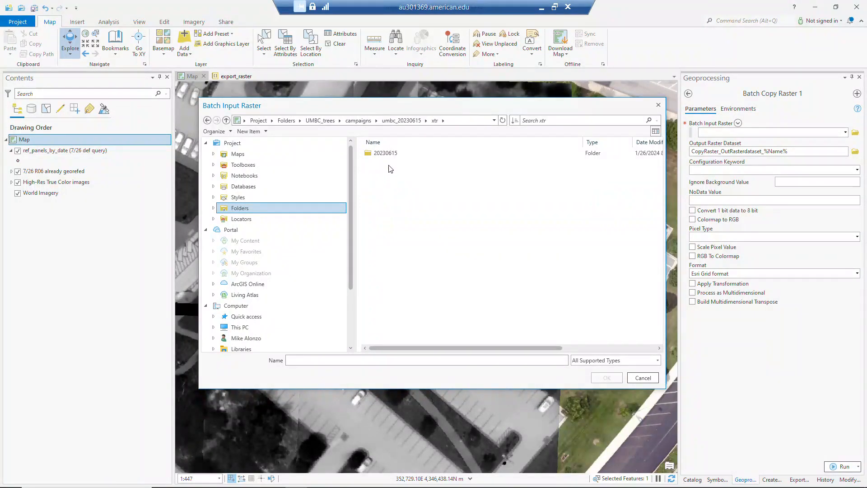
pyautogui.doubleClick(387, 153)
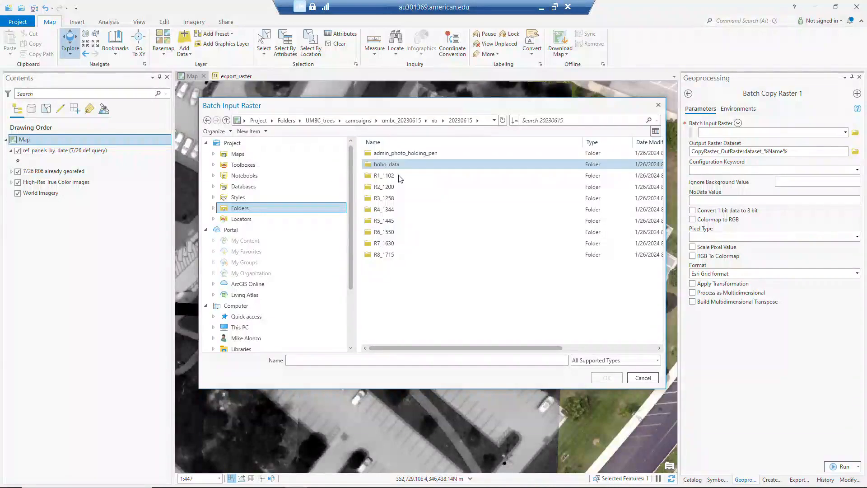
pyautogui.doubleClick(384, 199)
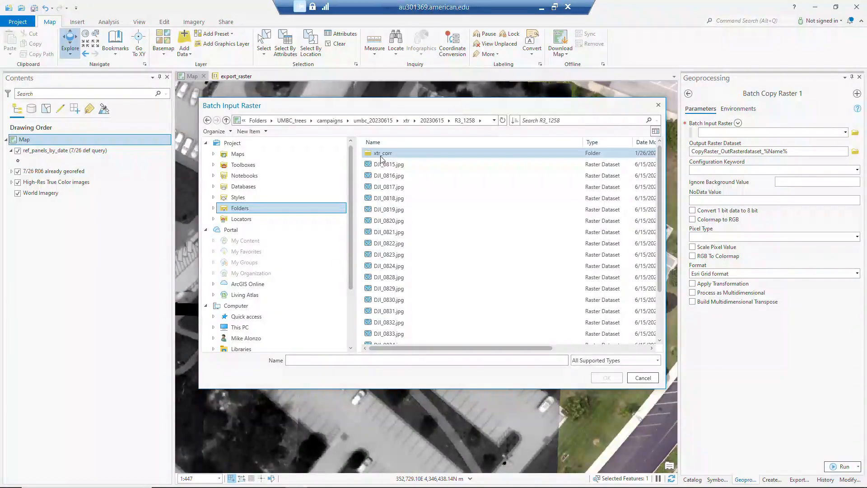
pyautogui.doubleClick(383, 153)
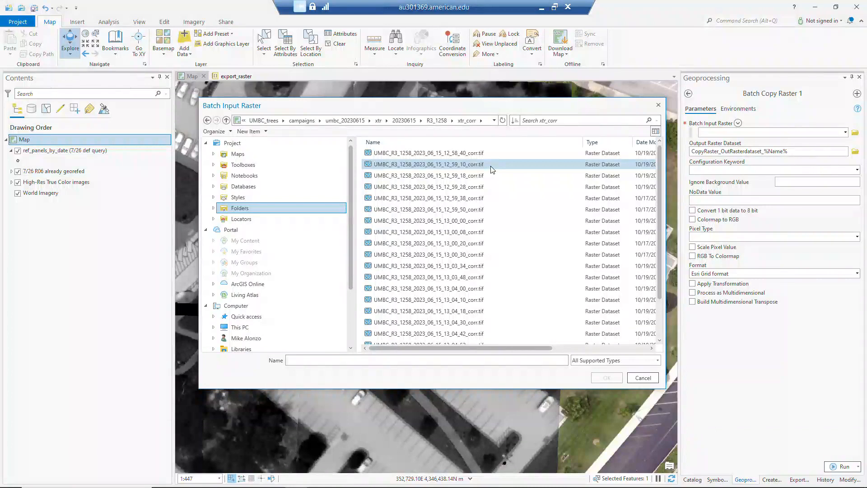
# Step: Load all R3_1258 corr.tif rasters, from 12_58_40 through 13_05_26, as the batch inputs
pyautogui.moveTo(484, 107); pyautogui.dragTo(480, 107)
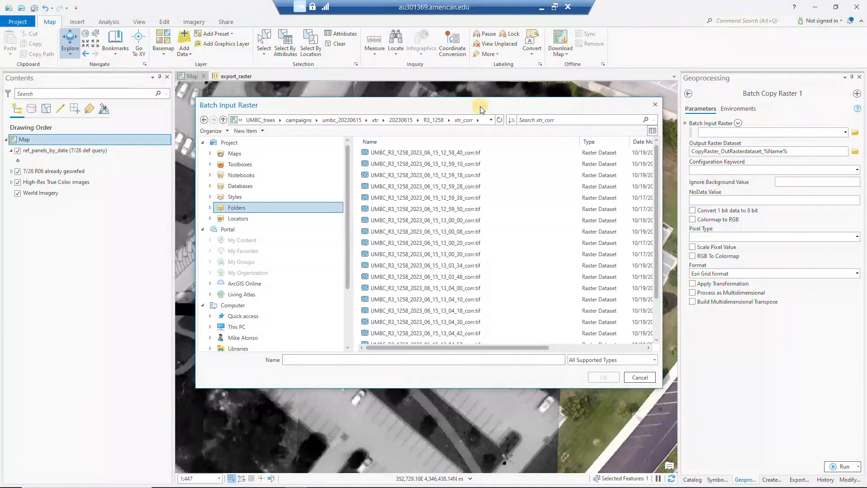
pyautogui.moveTo(654, 211); pyautogui.dragTo(669, 301)
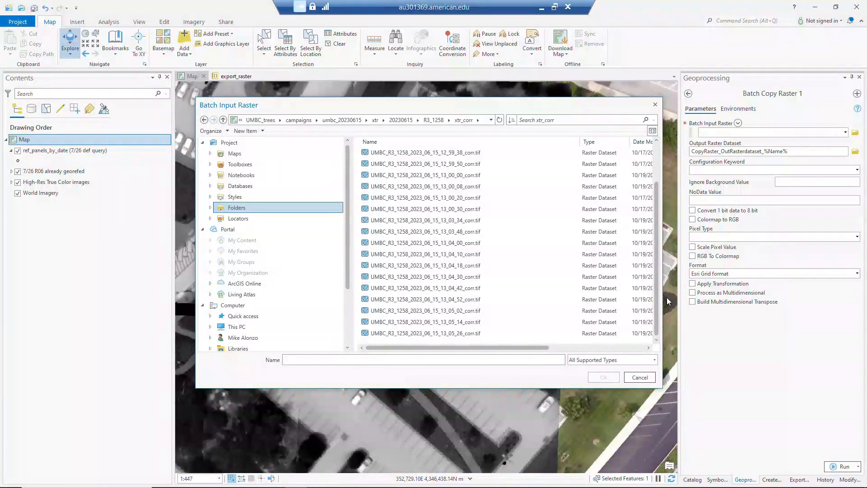
pyautogui.scroll(2, 445, 164)
pyautogui.click(445, 152)
pyautogui.scroll(-2, 445, 216)
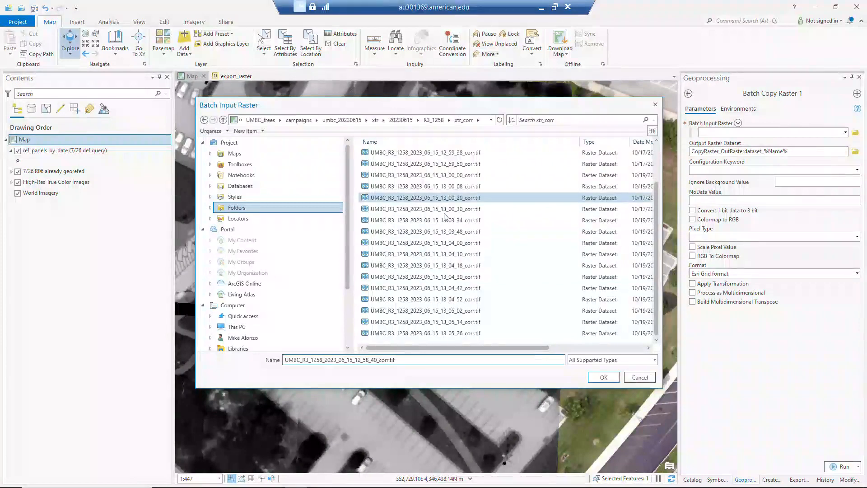
pyautogui.keyDown('shift'); pyautogui.click(451, 333); pyautogui.keyUp('shift')
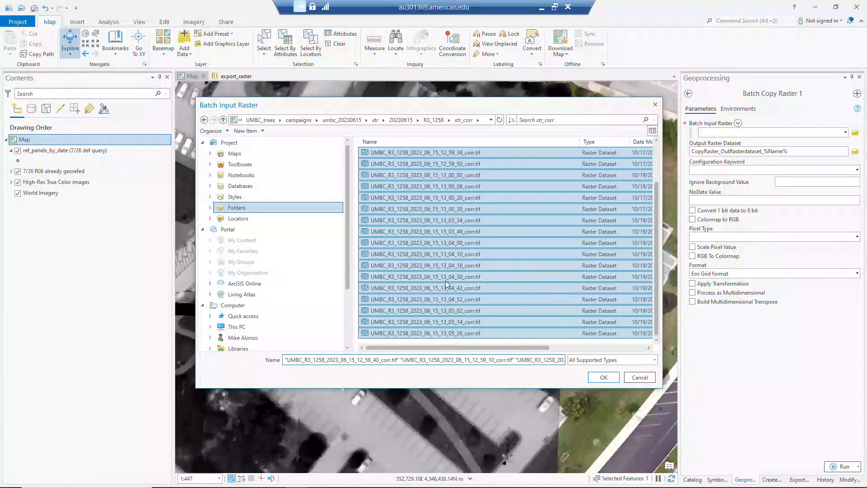
pyautogui.click(603, 379)
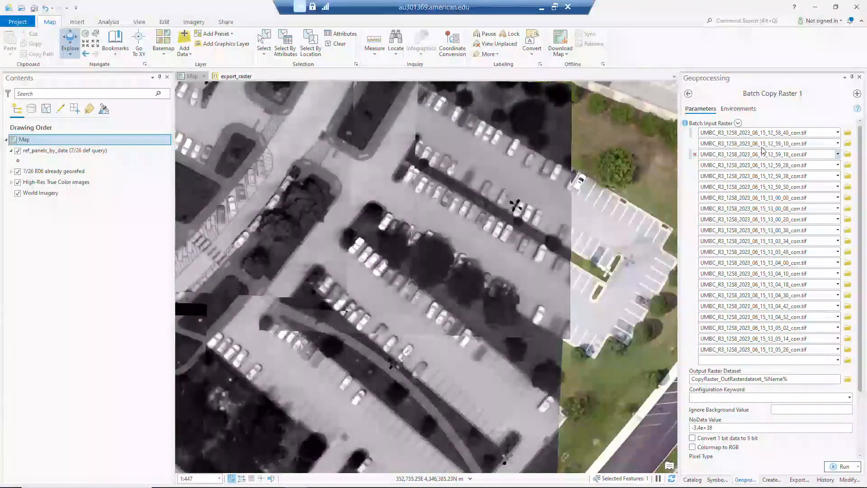
# Step: Inspect the default geodatabase path of the output raster dataset and its browse location without choosing a new one
pyautogui.click(819, 379)
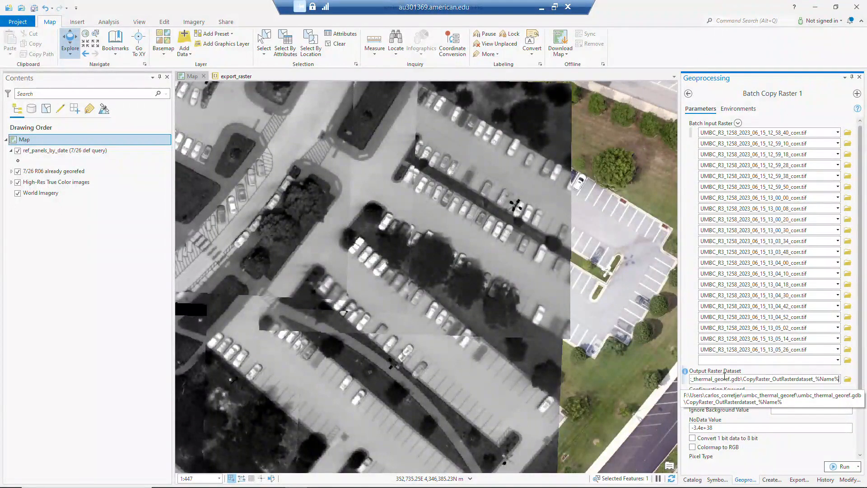
pyautogui.moveTo(731, 379); pyautogui.dragTo(739, 380)
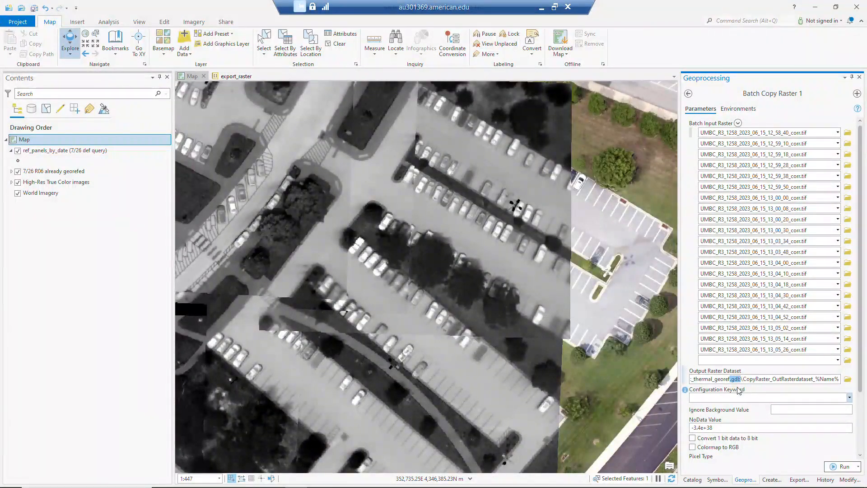
pyautogui.click(759, 382)
pyautogui.click(847, 380)
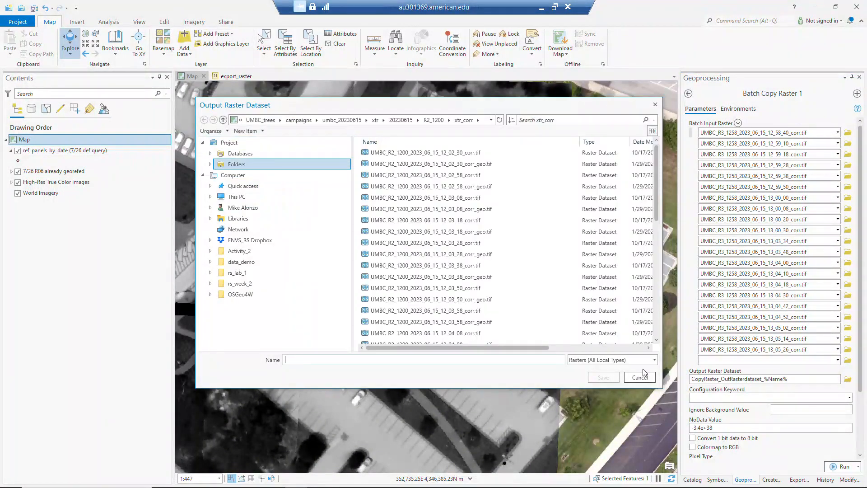
pyautogui.click(640, 377)
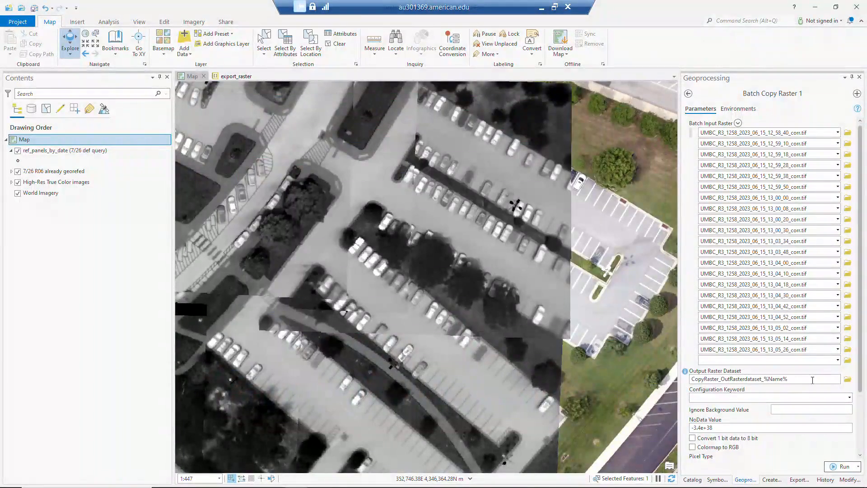
# Step: Copy the %Name% variable from the output raster dataset path and browse the output location to 20230615/R3_1258/xtr_corr
pyautogui.moveTo(816, 378); pyautogui.dragTo(820, 378)
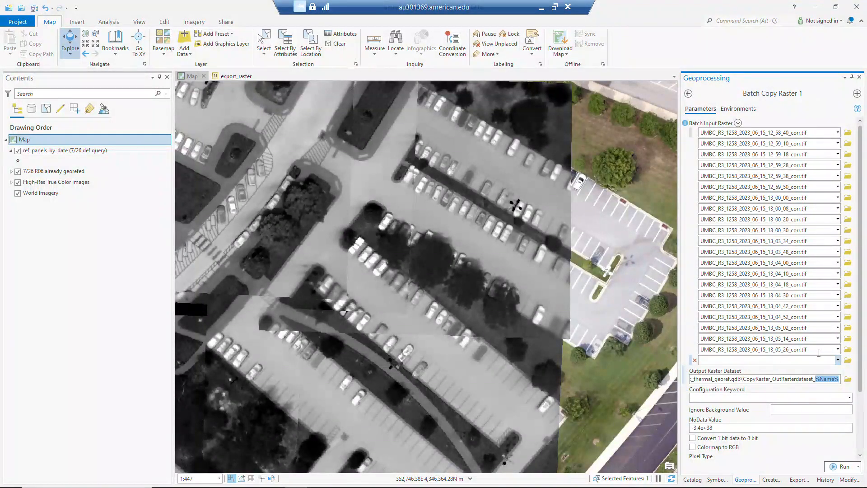
pyautogui.click(848, 380)
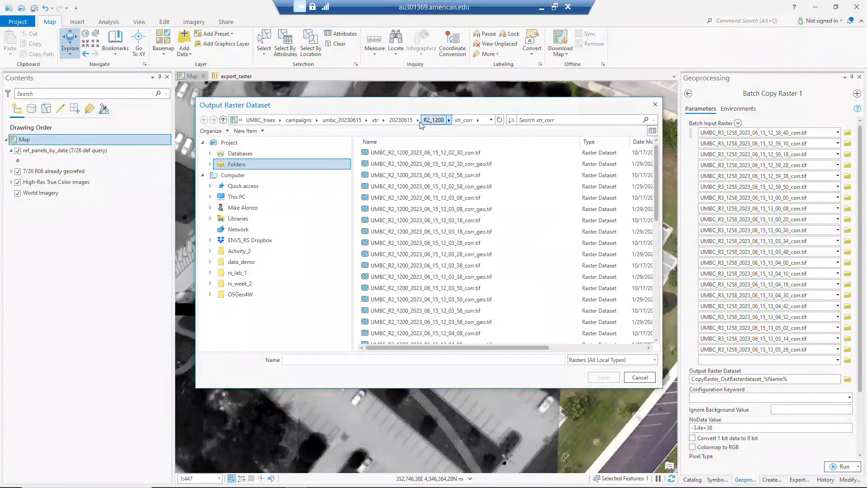
pyautogui.click(400, 120)
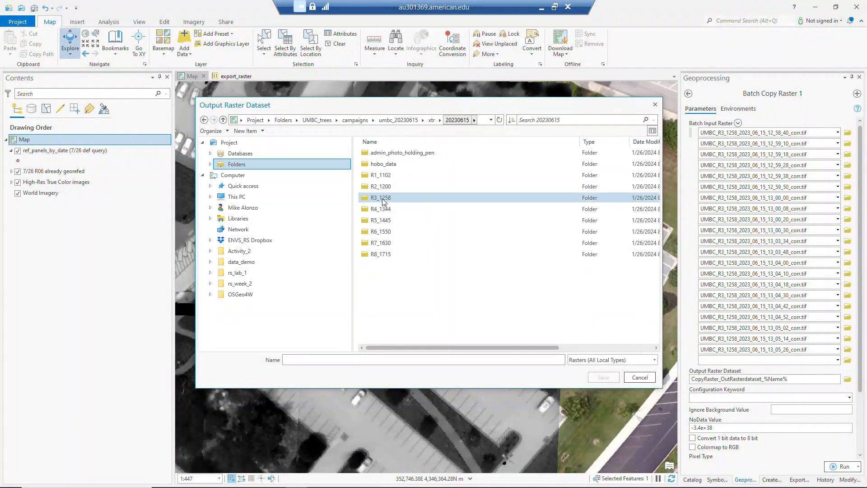
pyautogui.doubleClick(383, 199)
pyautogui.doubleClick(379, 152)
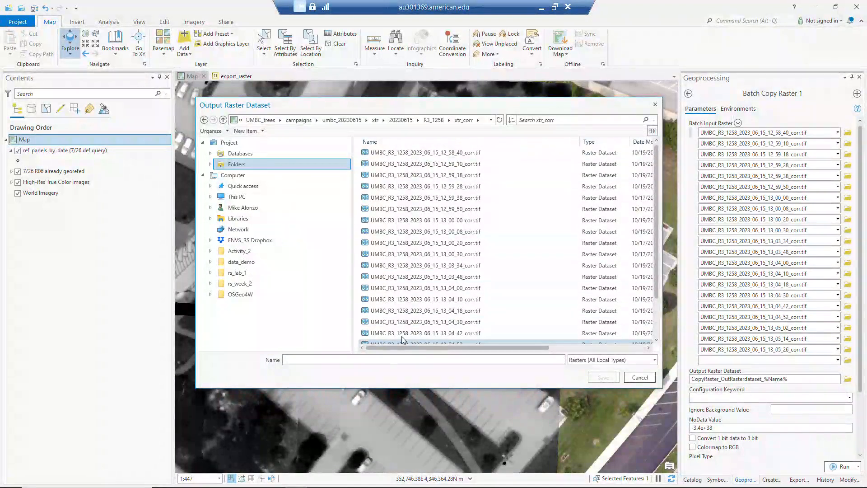
pyautogui.moveTo(477, 114); pyautogui.dragTo(445, 112)
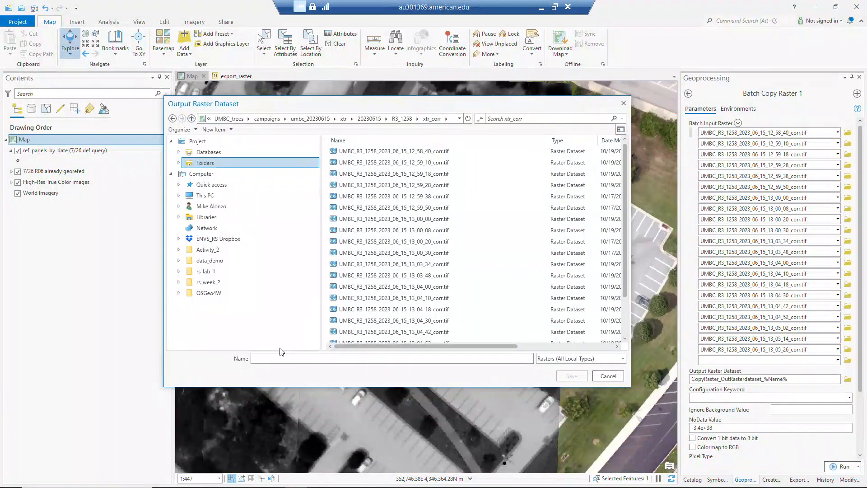
# Step: Save the output raster name as %Name%_geo.tif in xtr_corr and run the batch Copy Raster tool
pyautogui.write('%Name%')
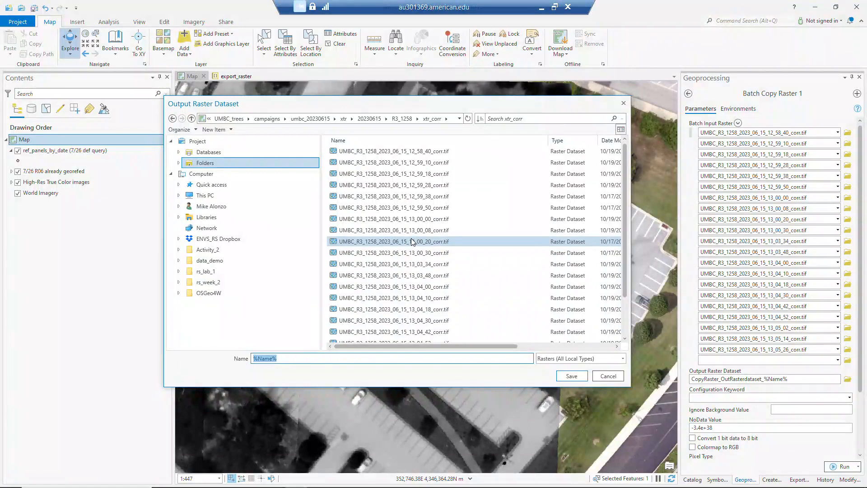
pyautogui.click(304, 360)
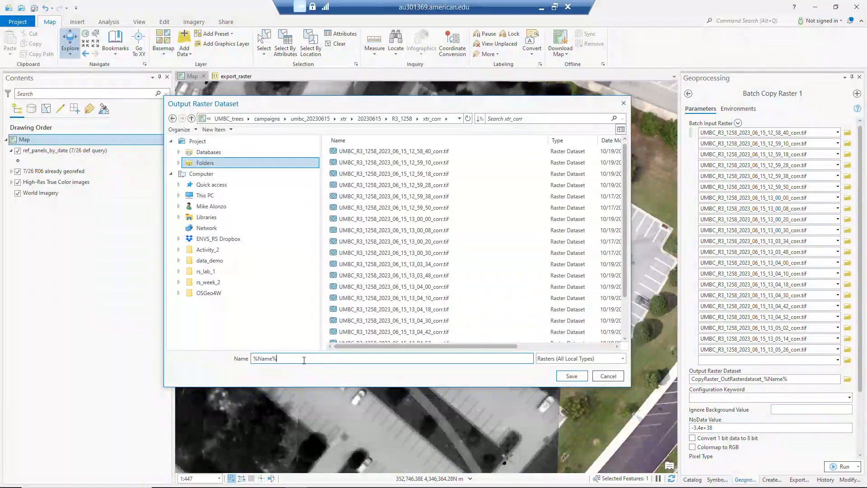
pyautogui.write('_geo.tif')
pyautogui.click(571, 376)
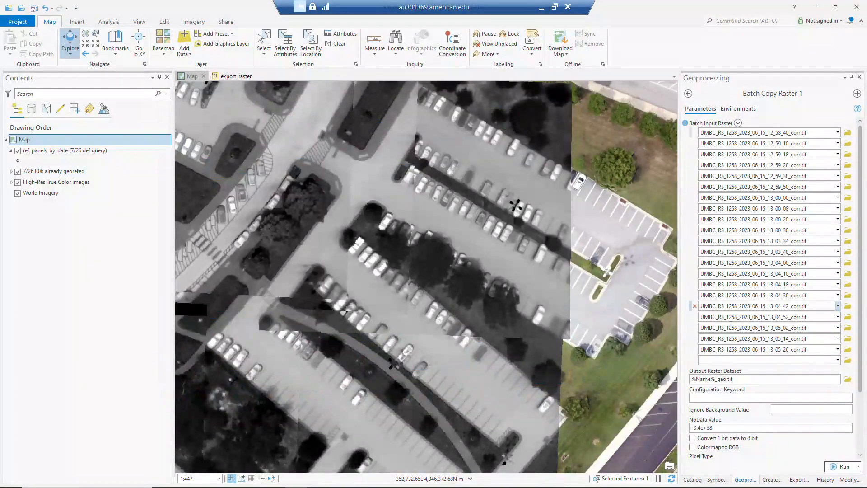
pyautogui.click(839, 466)
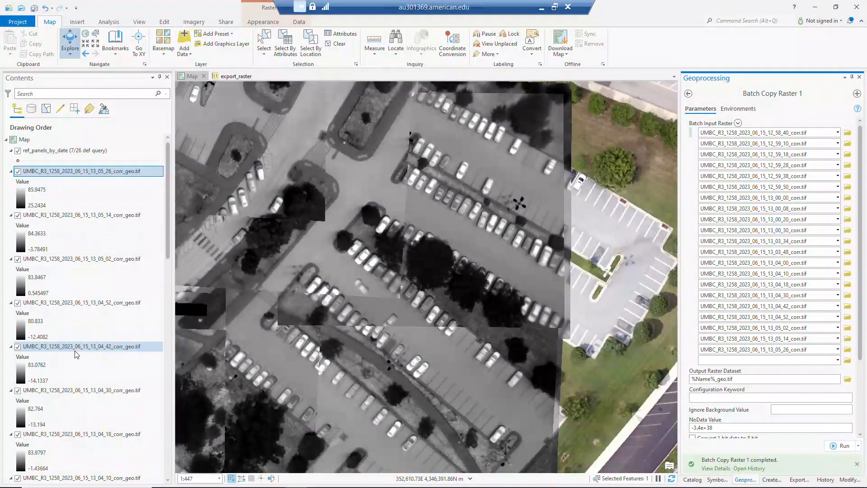
# Step: Turn off the 7/26 R06 already georefed layer and check the placement of the copied R3_1258 rasters on the map
pyautogui.scroll(-3, 378, 245)
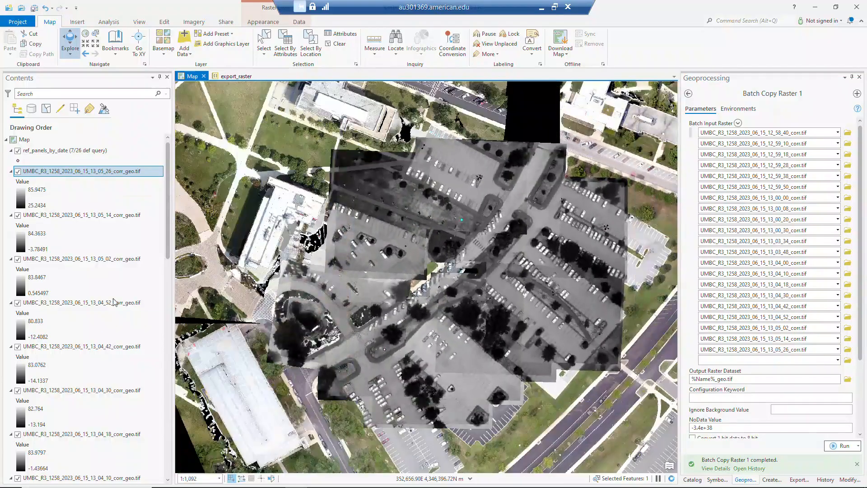
pyautogui.moveTo(169, 190); pyautogui.dragTo(179, 419)
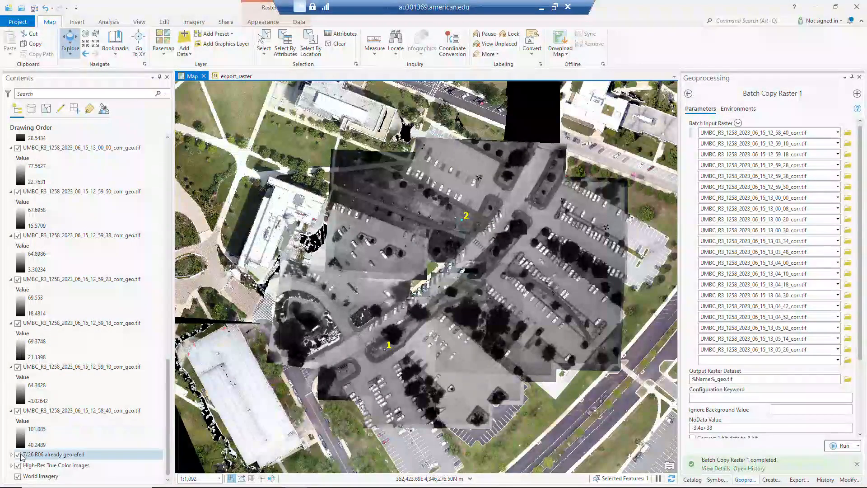
pyautogui.click(18, 454)
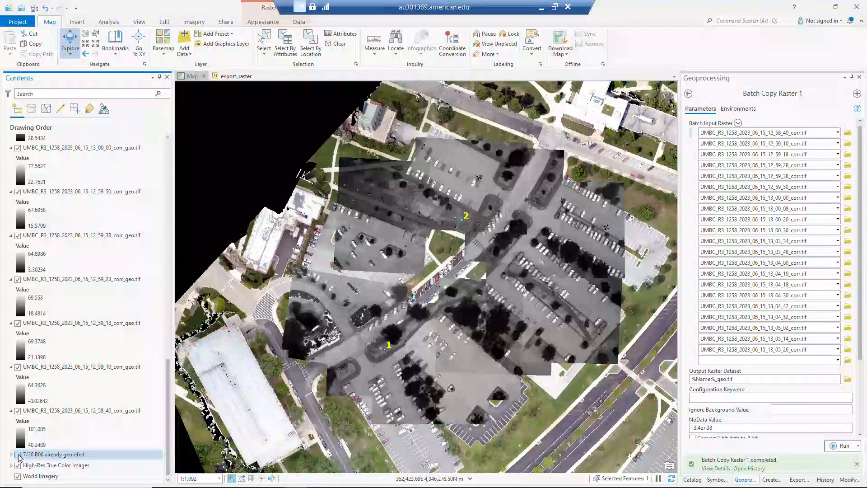
pyautogui.moveTo(522, 262); pyautogui.dragTo(489, 250)
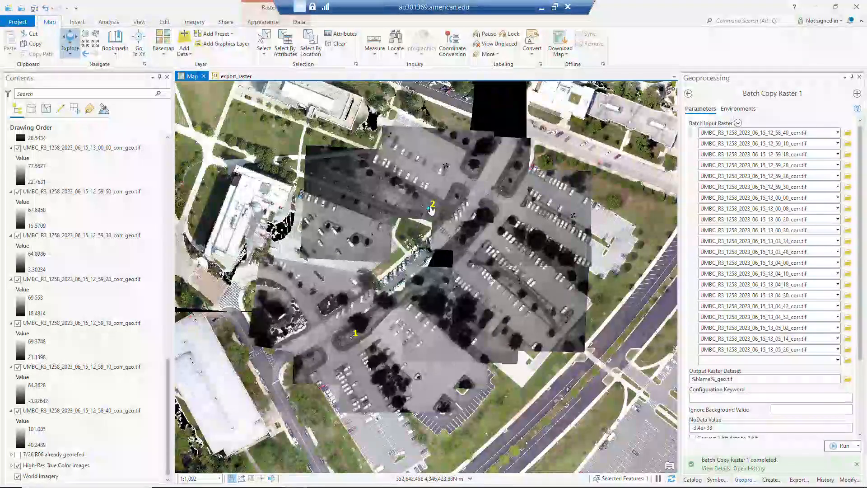
pyautogui.scroll(-1, 512, 283)
pyautogui.scroll(-2, 513, 283)
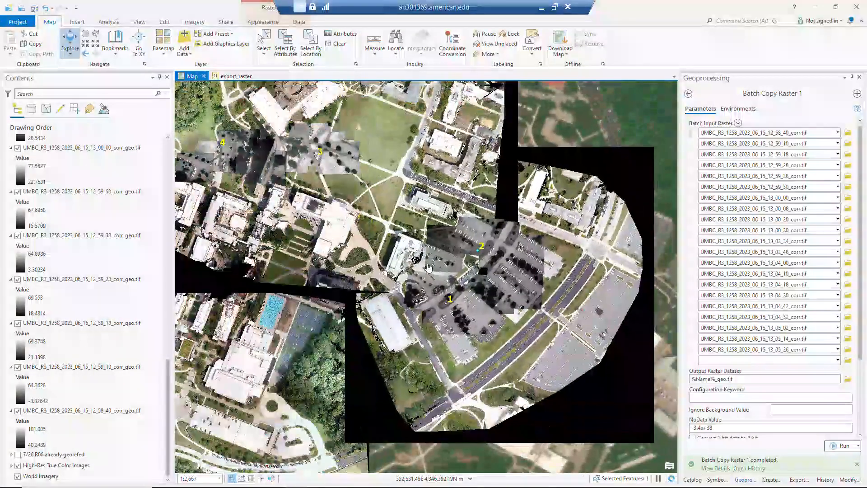
pyautogui.scroll(3, 466, 270)
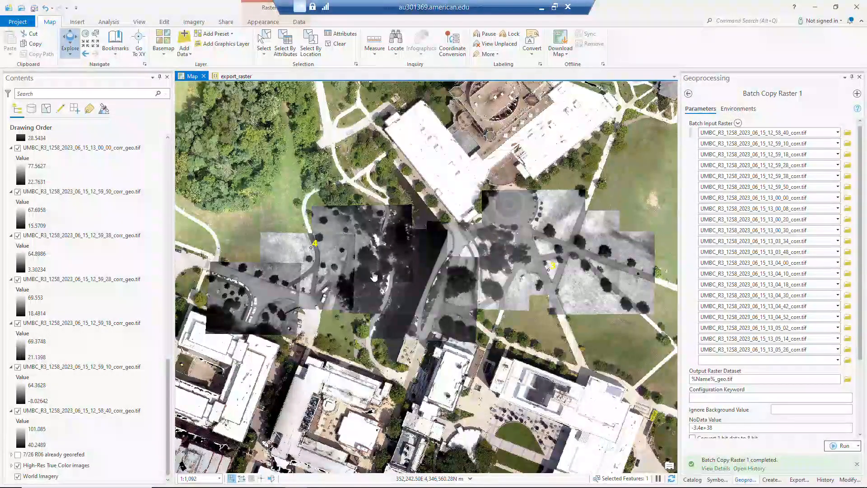
# Step: Remove all copied R3_1258 corr_geo.tif layers, from 12_58_40 through 13_05_26, from the map
pyautogui.click(113, 411)
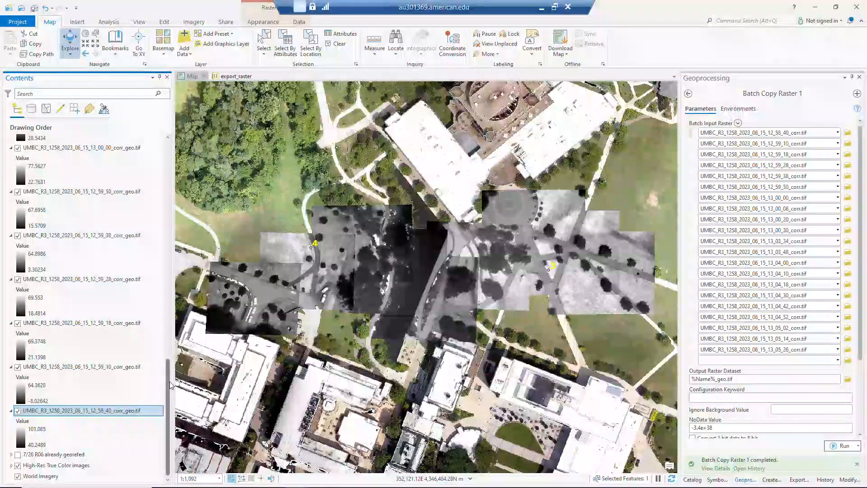
pyautogui.moveTo(168, 381); pyautogui.dragTo(179, 149)
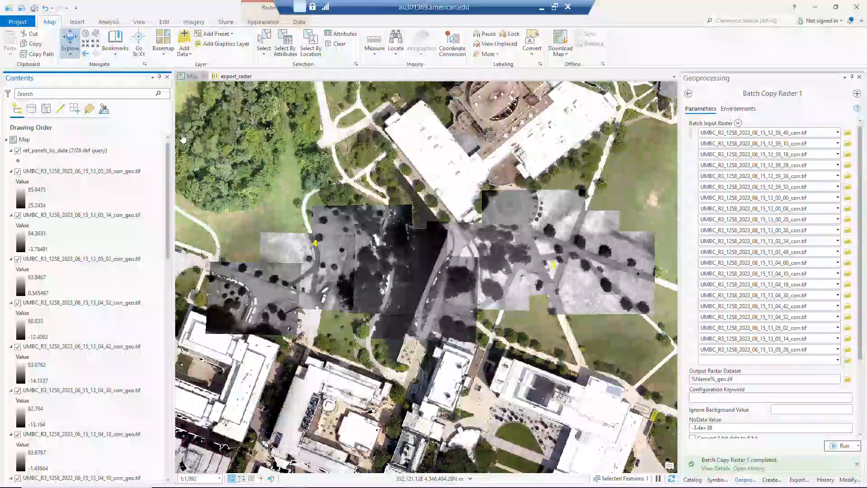
pyautogui.keyDown('shift'); pyautogui.click(111, 174); pyautogui.keyUp('shift')
pyautogui.rightClick(112, 177)
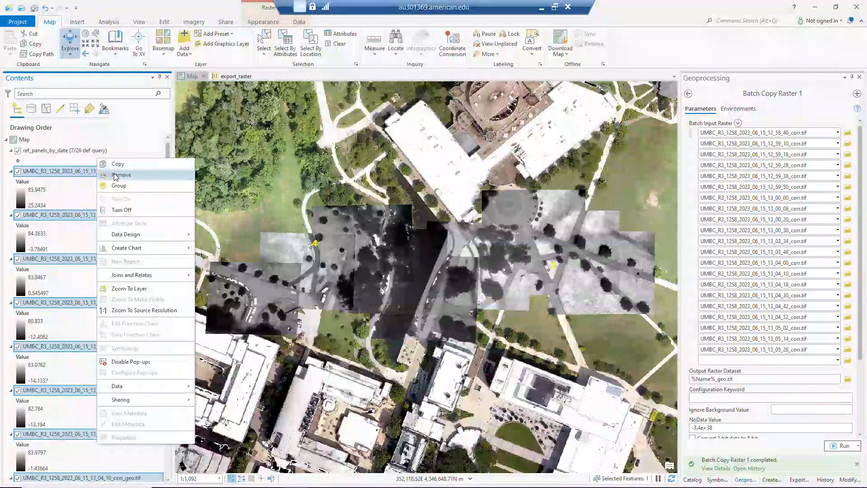
pyautogui.click(128, 190)
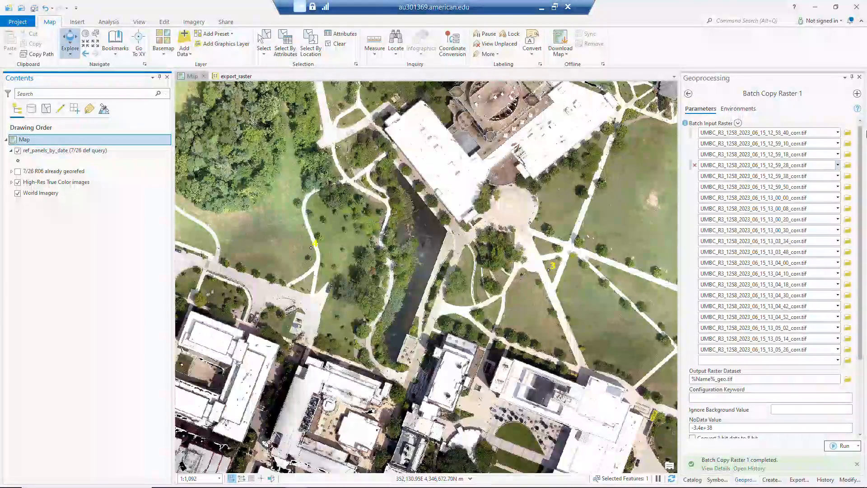
# Step: Switch to File Explorer, open 20230615/R3_1258/xtr_corr in an enlarged window, and sort its files by date modified, newest first
pyautogui.hotkey('alt', 'Tab')
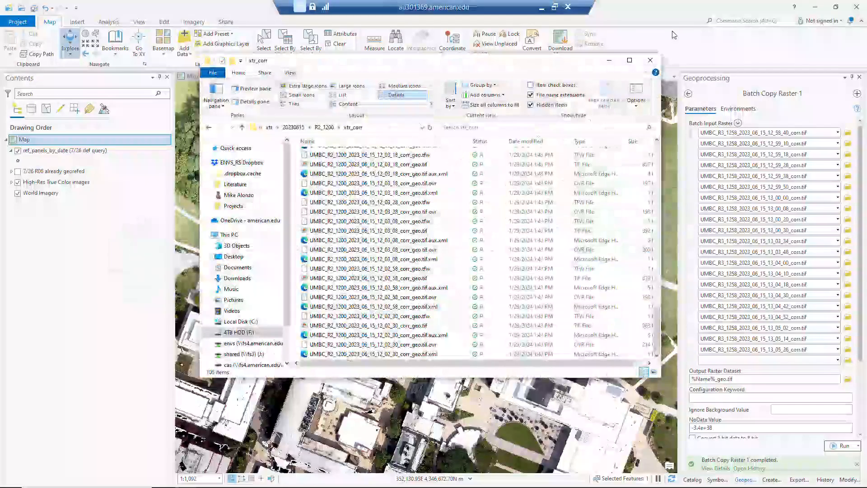
pyautogui.moveTo(384, 60); pyautogui.dragTo(371, 61)
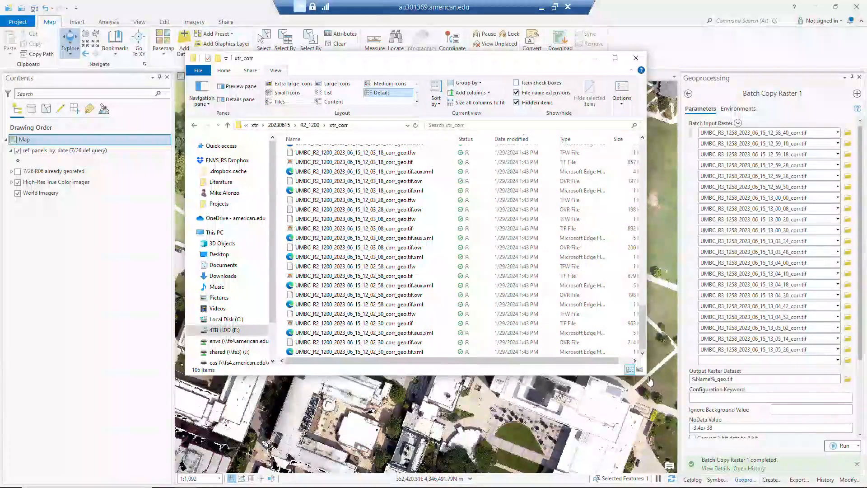
pyautogui.moveTo(648, 377); pyautogui.dragTo(762, 466)
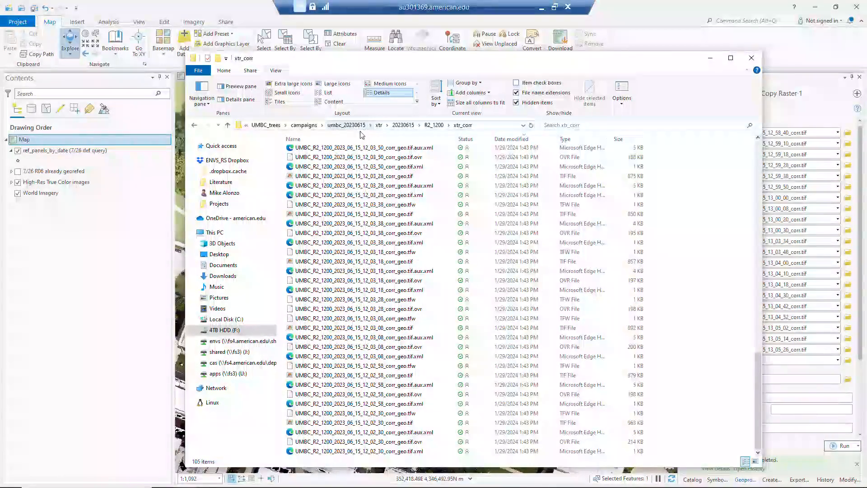
pyautogui.click(403, 125)
pyautogui.click(300, 192)
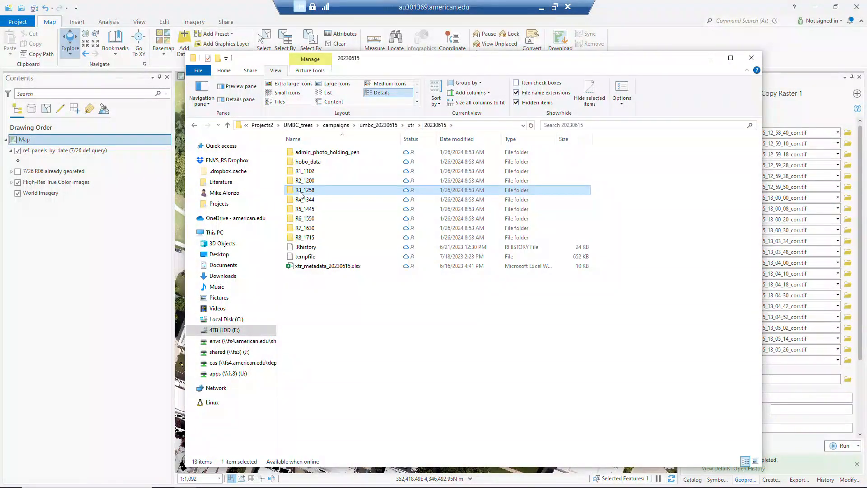
pyautogui.doubleClick(301, 193)
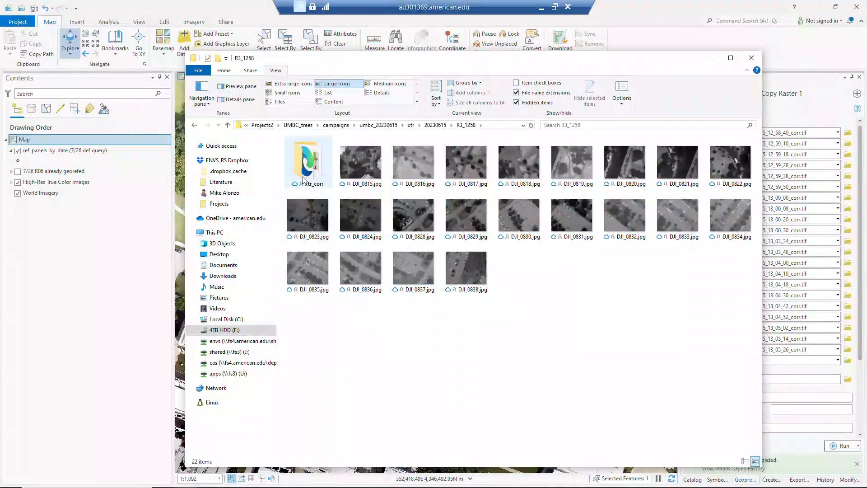
pyautogui.click(309, 167)
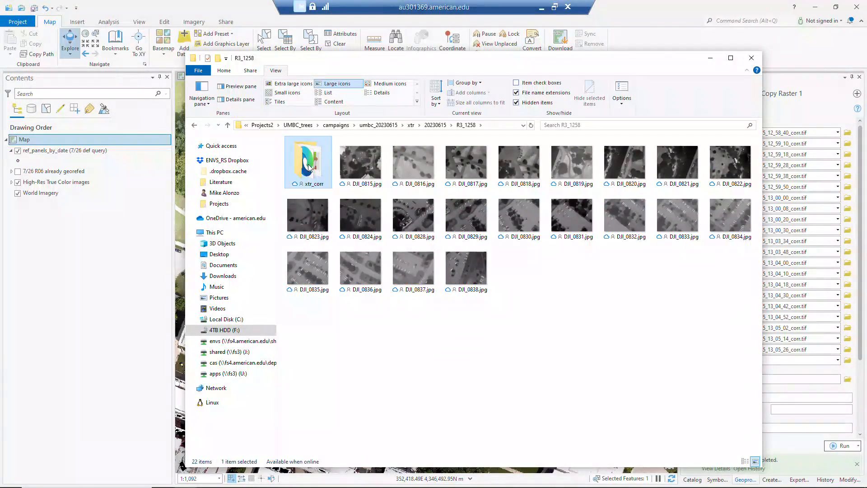
pyautogui.doubleClick(309, 167)
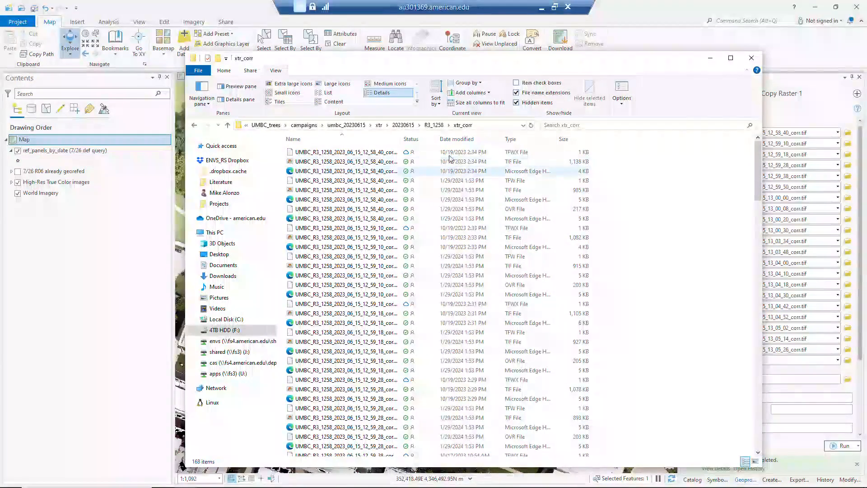
pyautogui.click(460, 139)
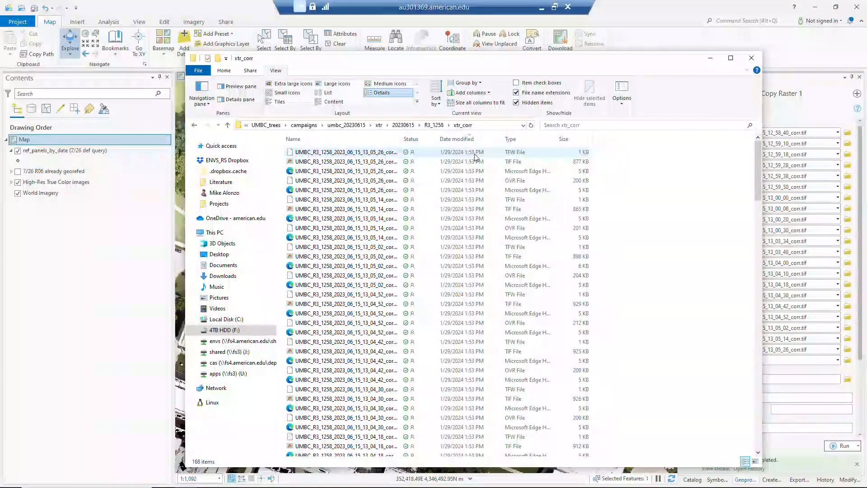
# Step: Permanently delete all original xtr_corr files dated October 2023, from the 13_03_34 raster through the last 13_00_30 file
pyautogui.scroll(-20, 502, 310)
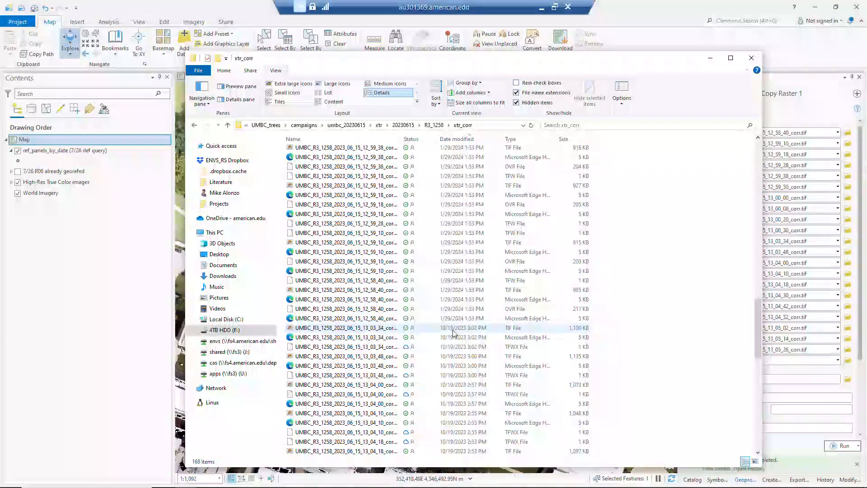
pyautogui.click(458, 332)
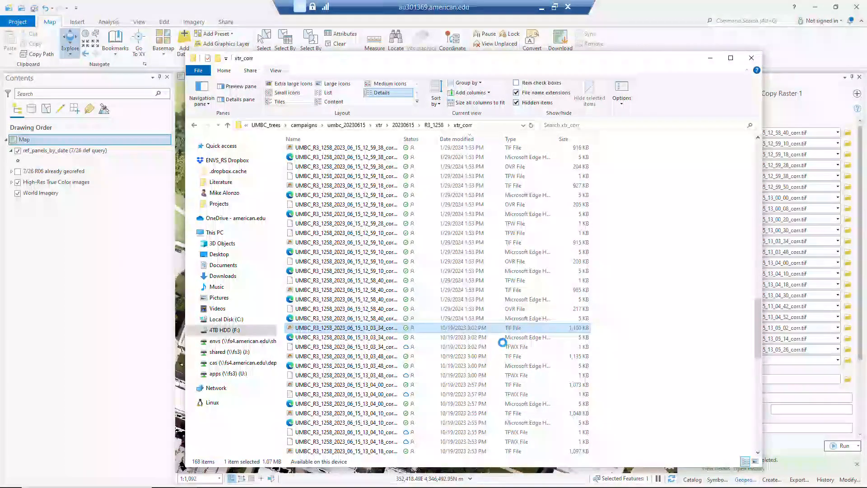
pyautogui.scroll(-15, 482, 381)
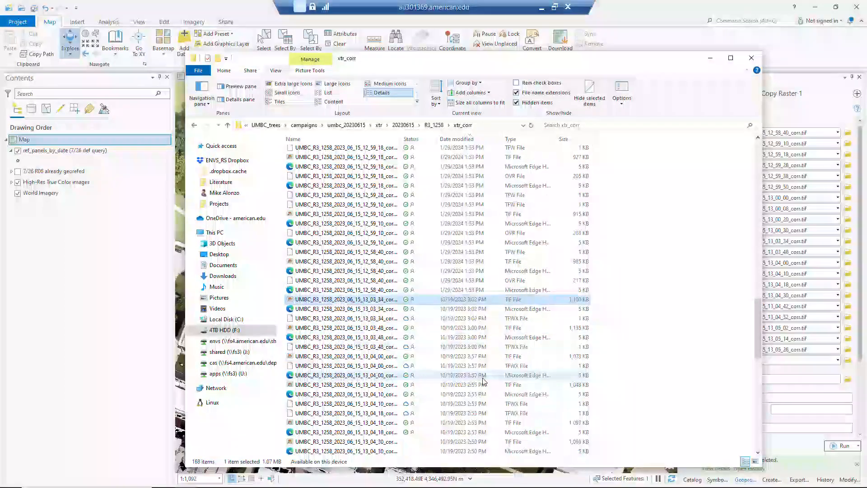
pyautogui.scroll(-2, 452, 392)
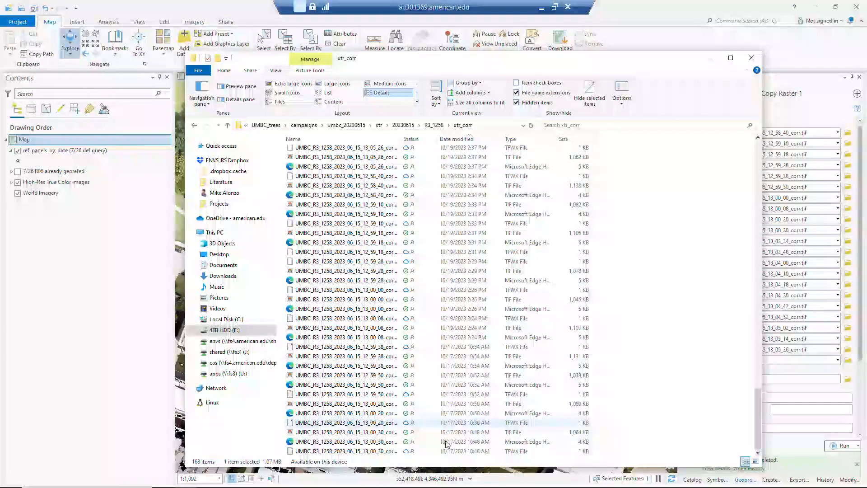
pyautogui.keyDown('shift'); pyautogui.click(384, 451); pyautogui.keyUp('shift')
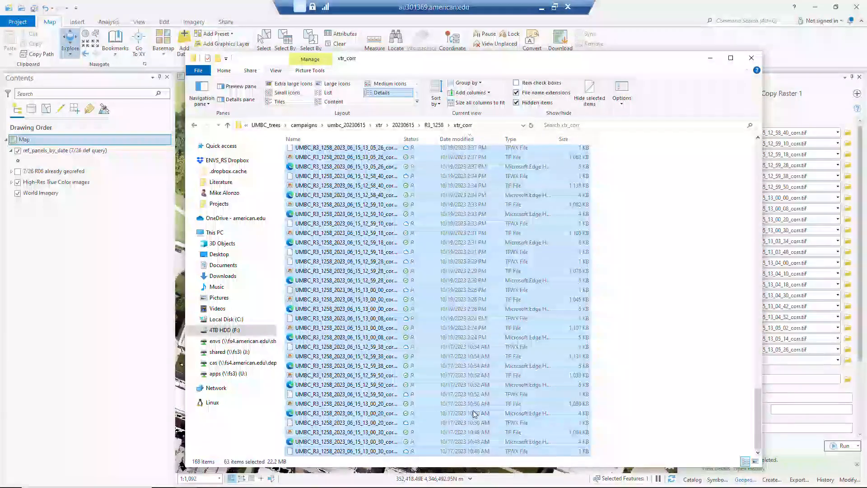
pyautogui.moveTo(757, 391); pyautogui.dragTo(759, 329)
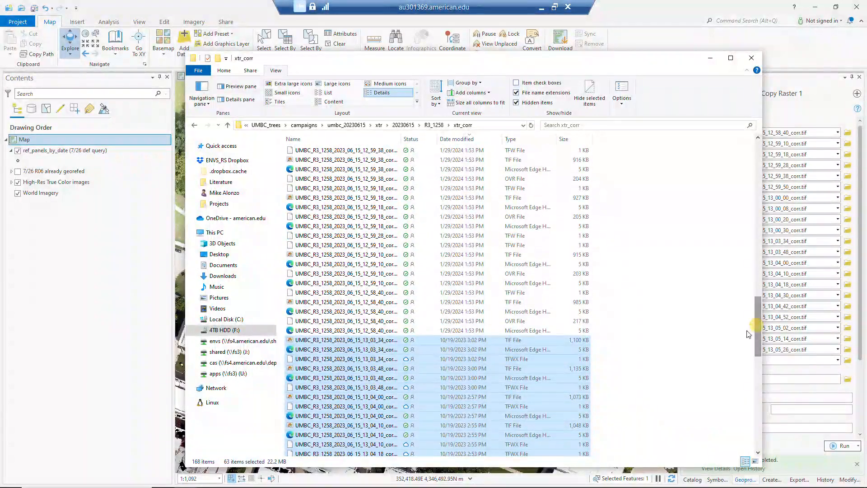
pyautogui.press('Delete')
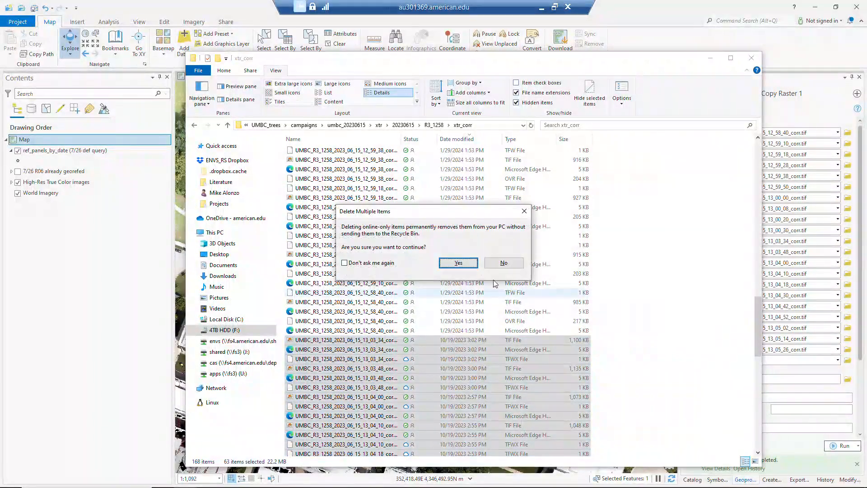
pyautogui.click(465, 264)
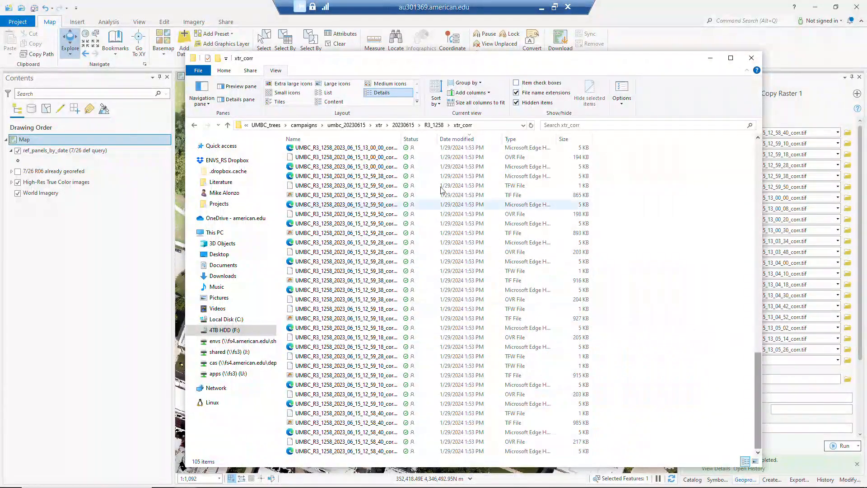
# Step: Fit the Name column to the full file names and check that the files remaining in xtr_corr are the corr_geo copies
pyautogui.doubleClick(401, 139)
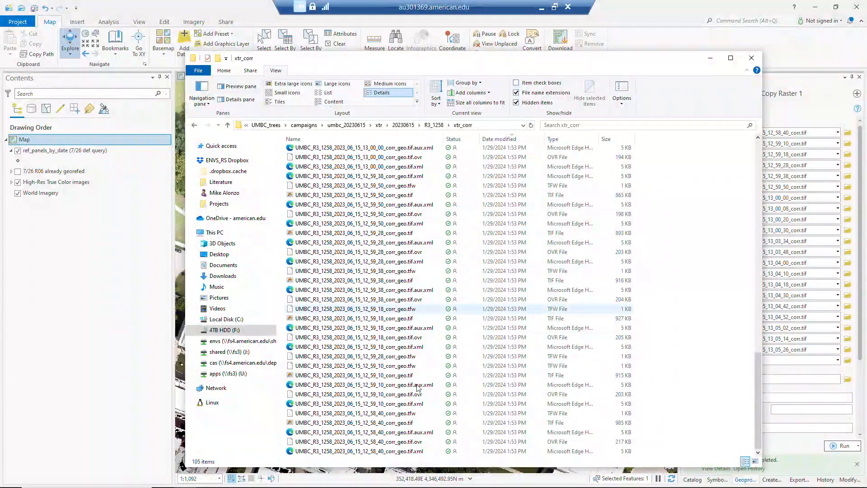
pyautogui.click(392, 383)
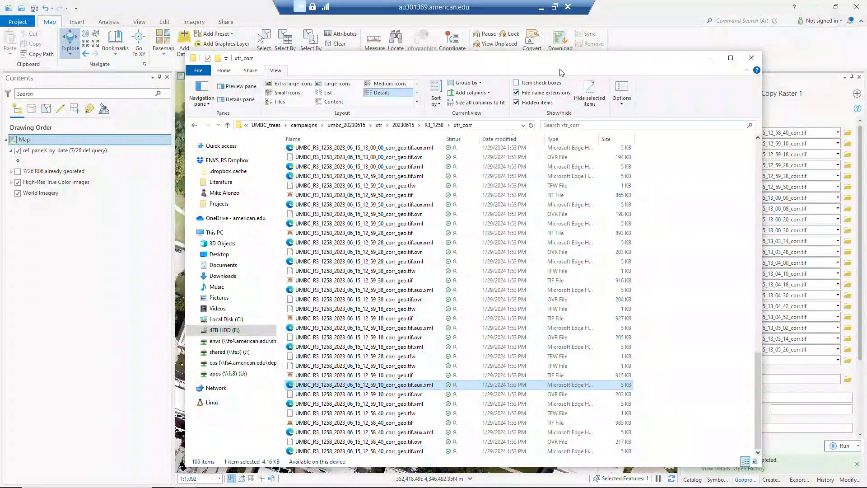
pyautogui.moveTo(555, 59); pyautogui.dragTo(531, 55)
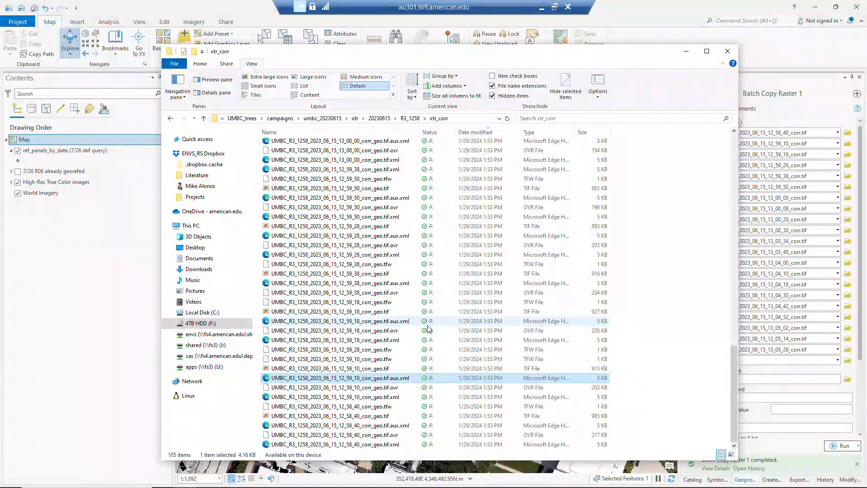
pyautogui.moveTo(511, 56); pyautogui.dragTo(493, 45)
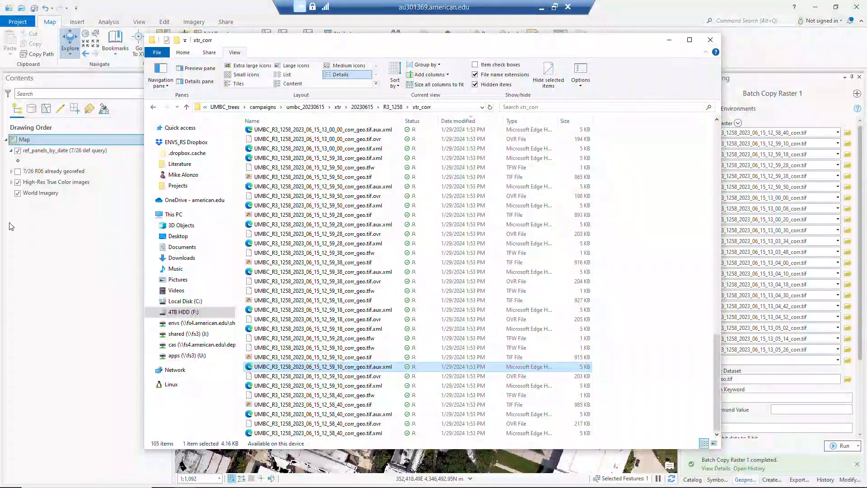
# Step: Switch to the XTR processing Log in Google Sheets and enter "yes" under Geo_script for 6/15/23 round 3
pyautogui.hotkey('alt', 'Tab')
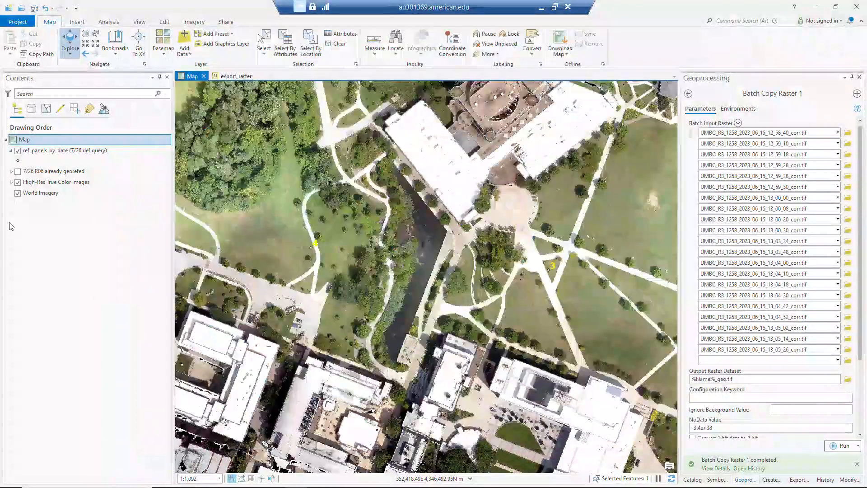
pyautogui.hotkey('alt', 'Tab')
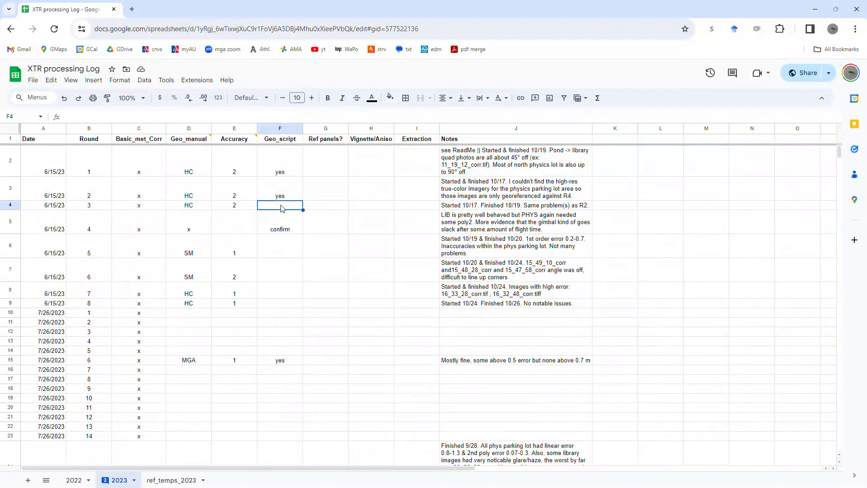
pyautogui.write('yes')
pyautogui.press('Return')
pyautogui.click(360, 229)
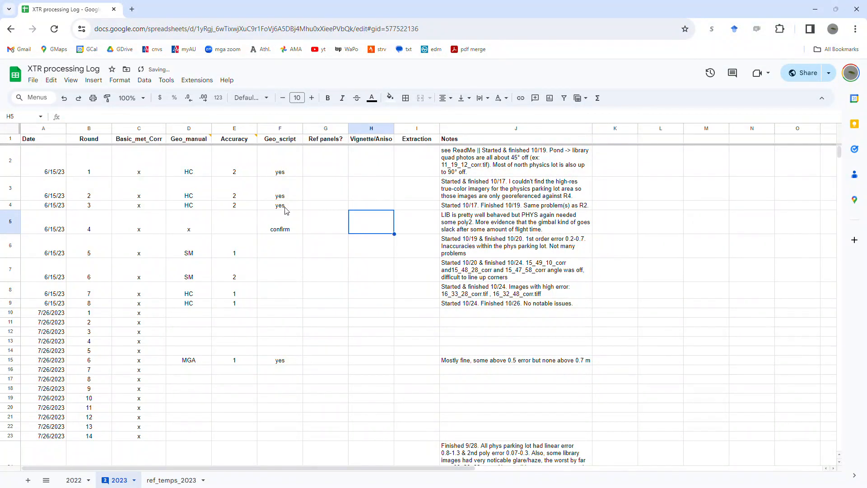
pyautogui.click(325, 294)
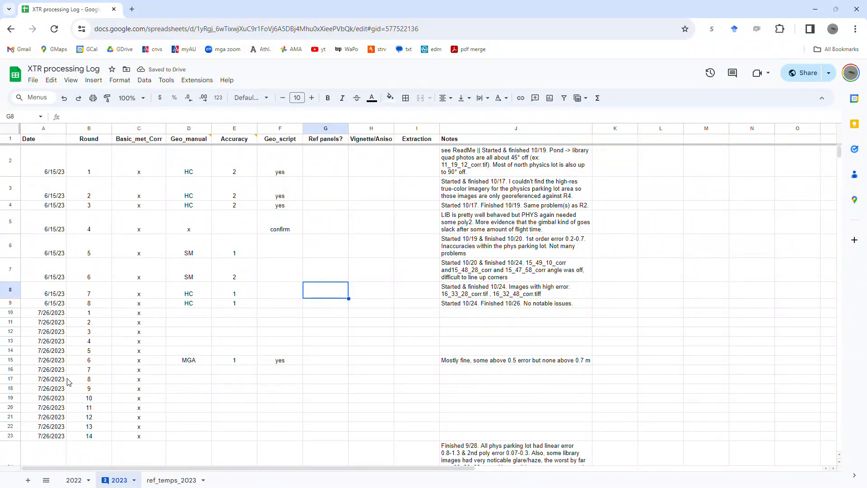